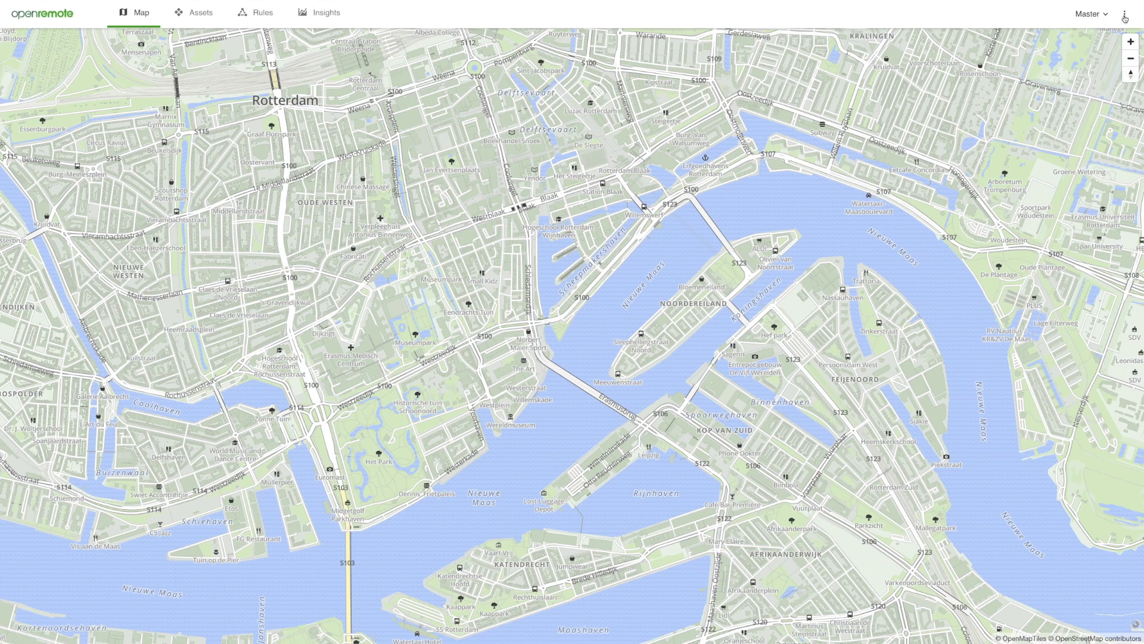
Create the realm customera with friendly name 'Customer A' and switch to it
left_click(1125, 14)
left_click(1051, 210)
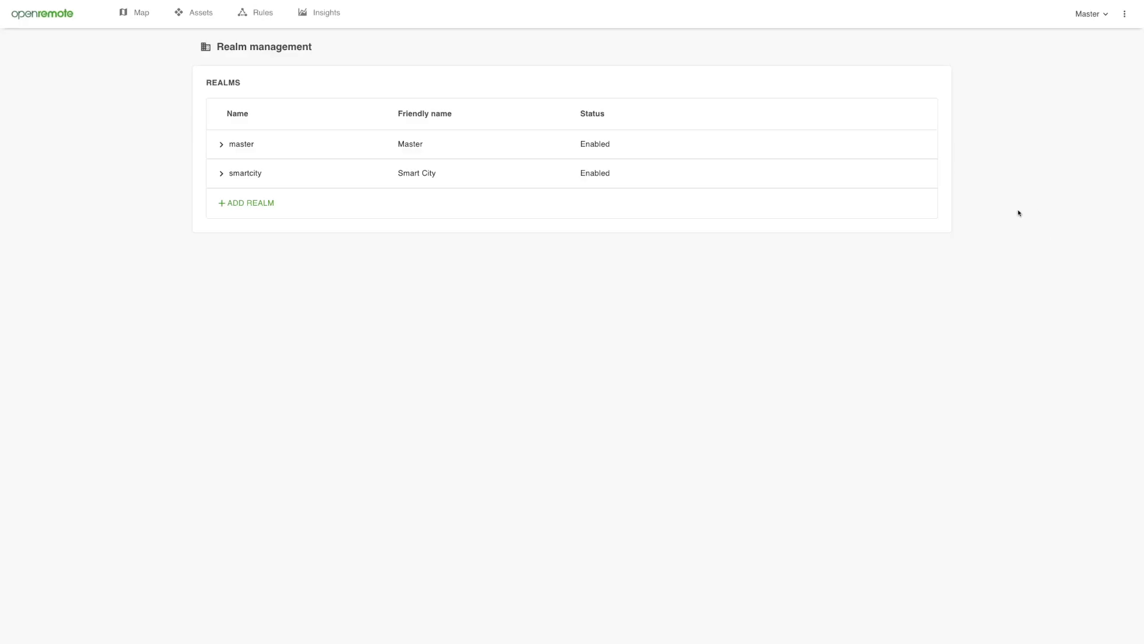
left_click(258, 204)
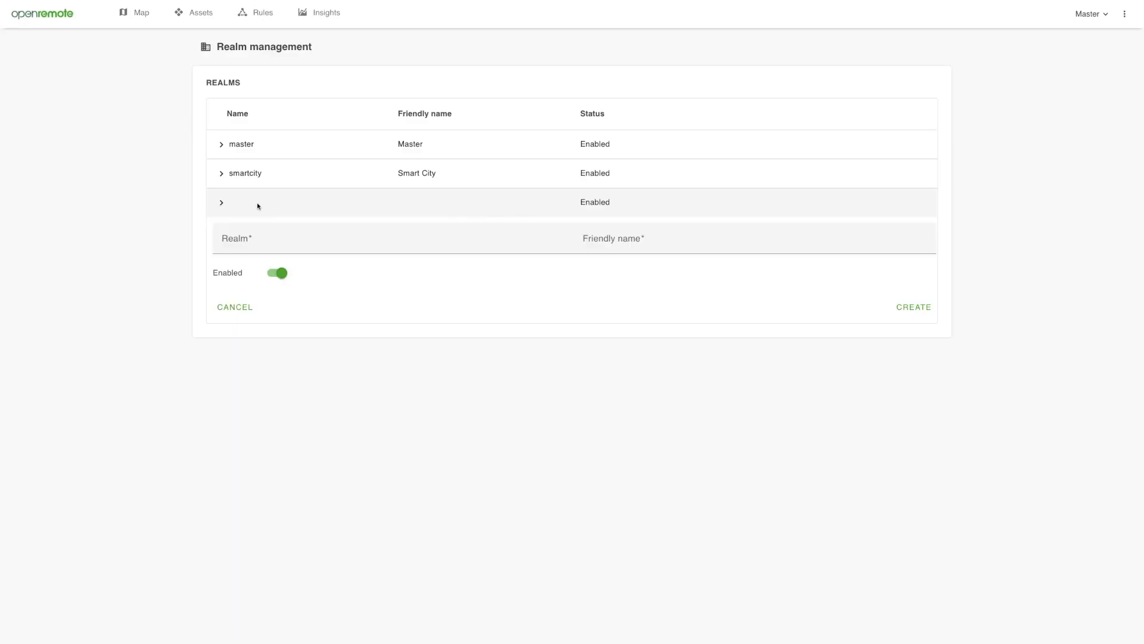
left_click(248, 241)
type("customera")
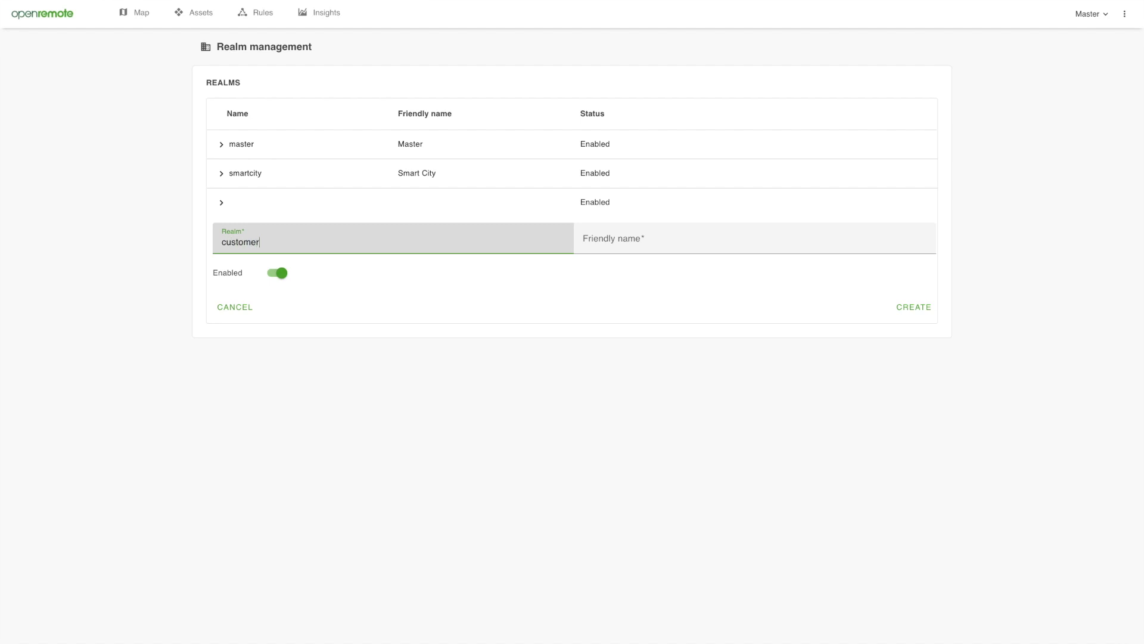
key("Tab")
type("Customer A")
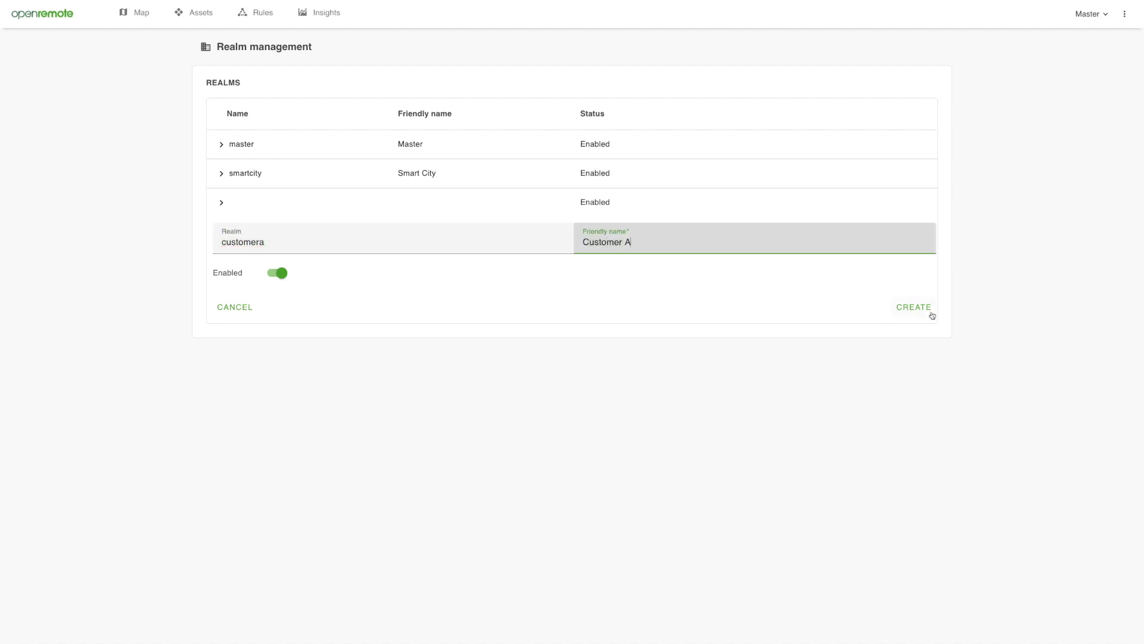
left_click(926, 310)
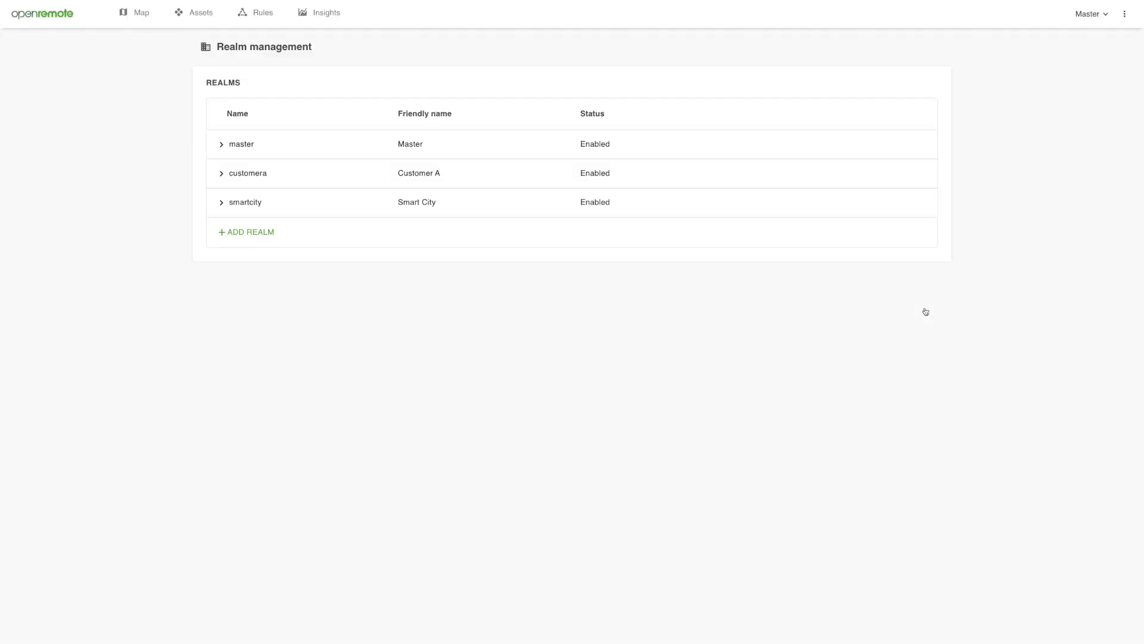
left_click(1090, 18)
left_click(1090, 72)
Expand the read and write roles on Customer A's Roles page to review their permissions
left_click(1125, 16)
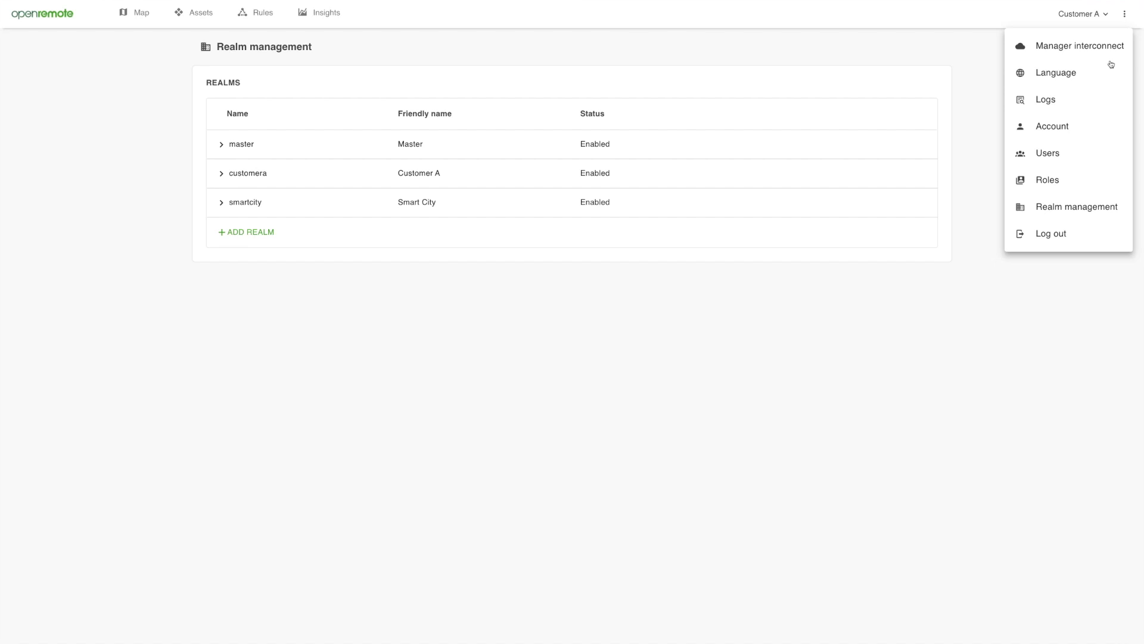
left_click(1043, 182)
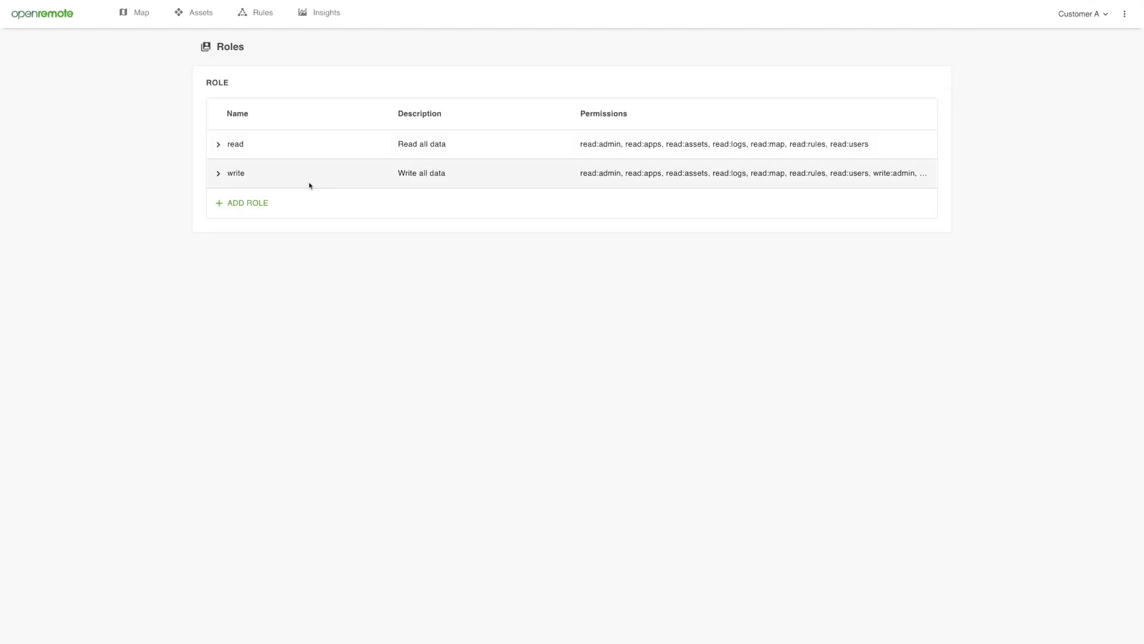
left_click(217, 147)
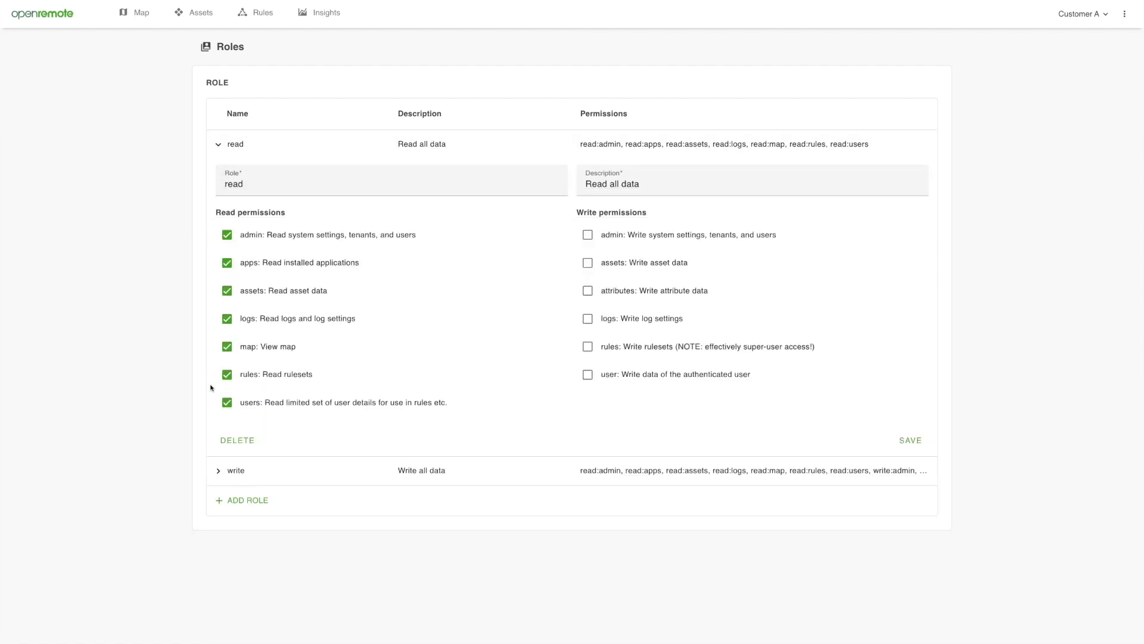
left_click(217, 471)
scroll(360, 374, "down", 1)
scroll(360, 374, "down", 3)
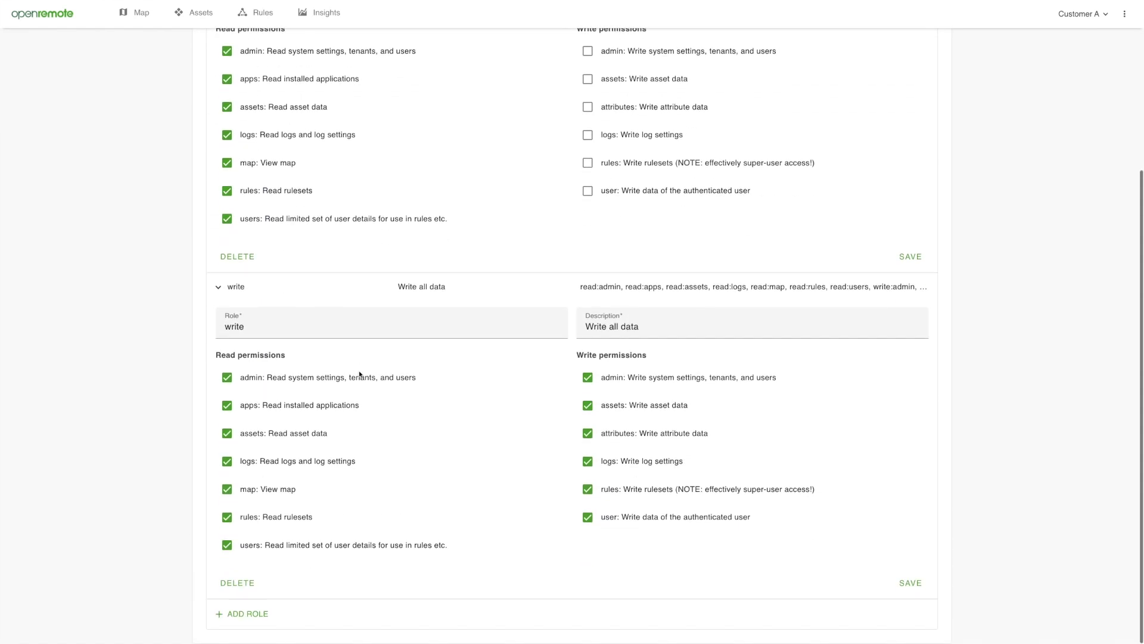
scroll(360, 375, "up", 1)
scroll(358, 373, "up", 3)
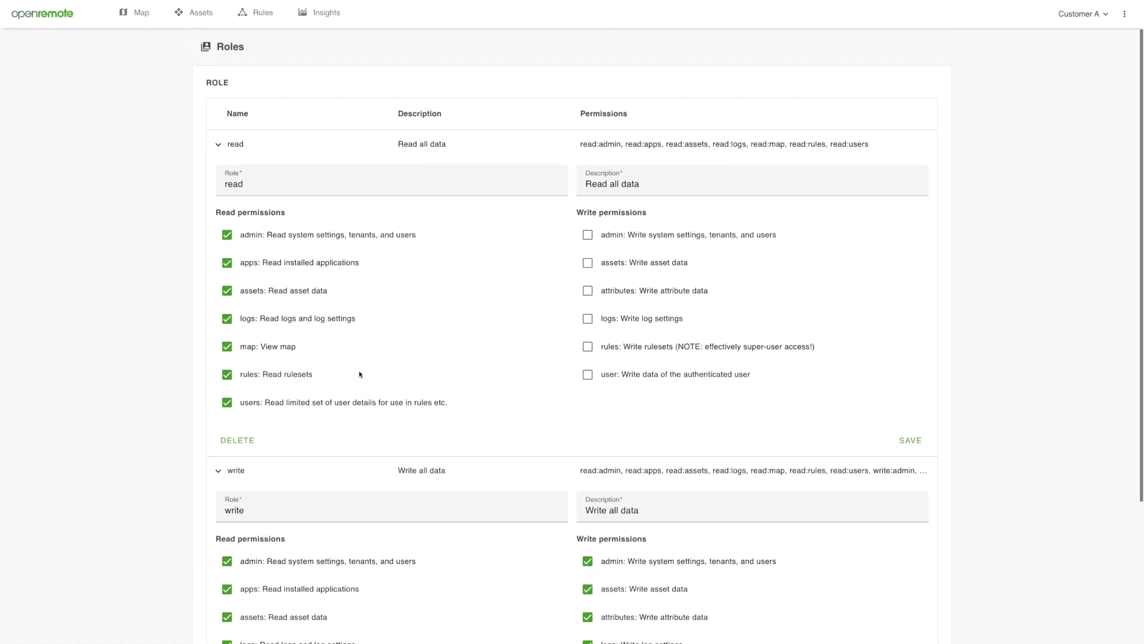
left_click(1127, 16)
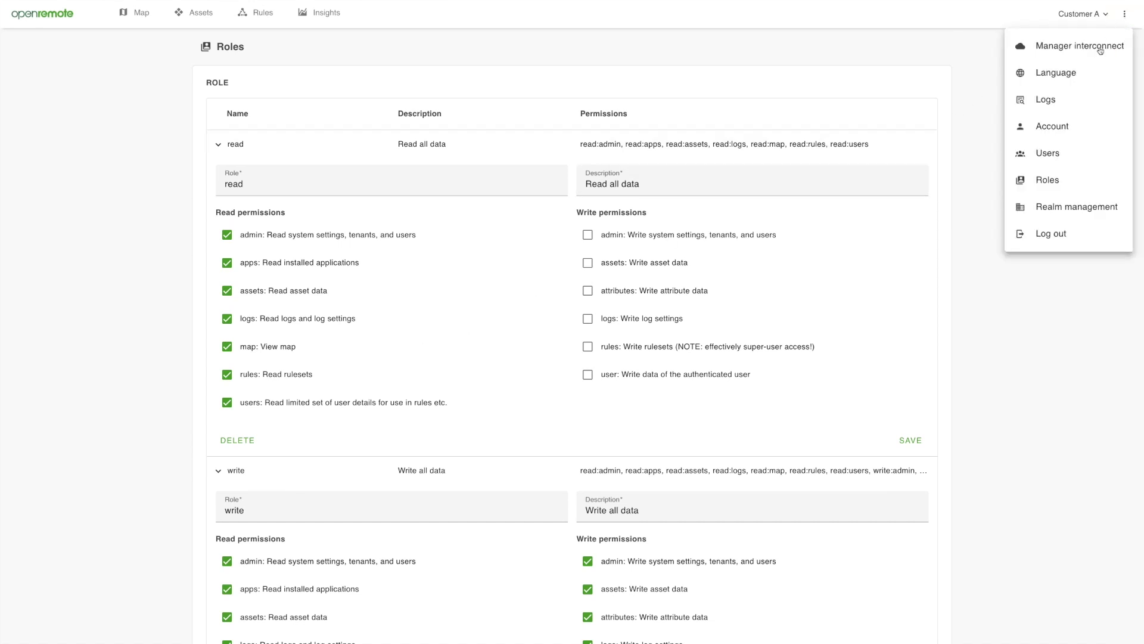
Start a new Customer A user, entering the username, e-mail, first name and surname
left_click(1052, 155)
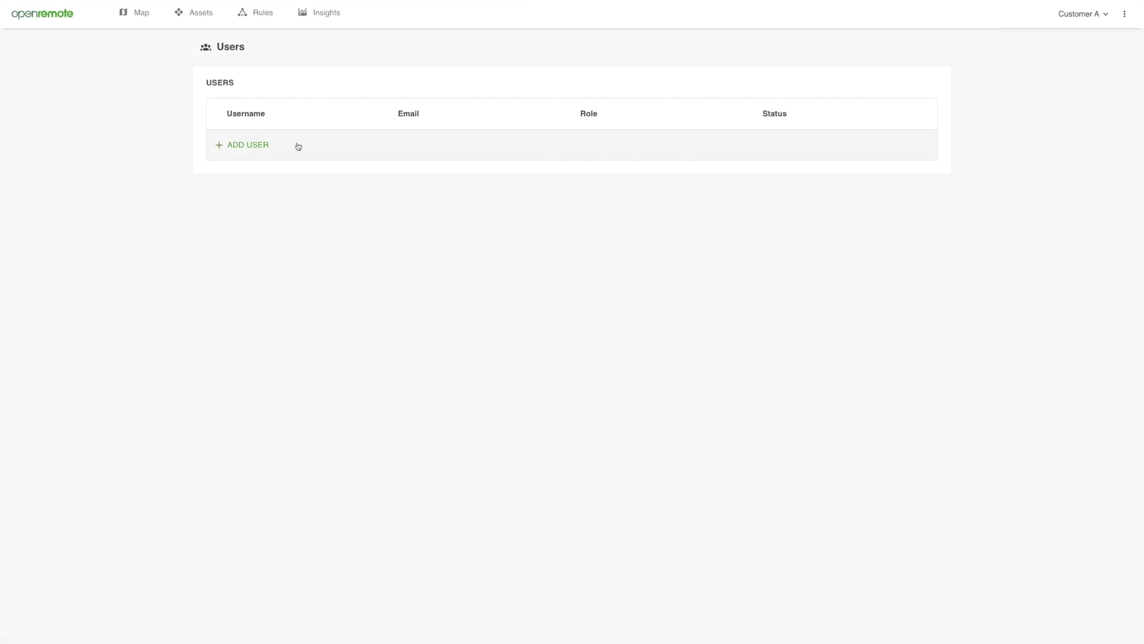
left_click(254, 145)
left_click(259, 182)
type("Harry")
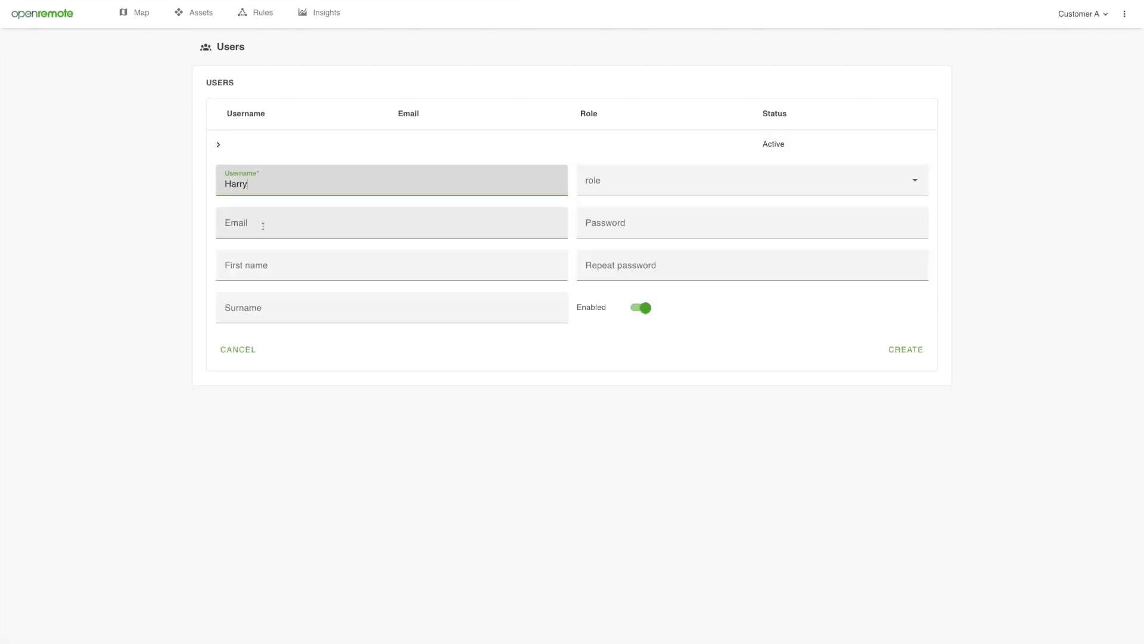
left_click(262, 226)
type("harry@email.com")
left_click(262, 269)
type("Harry")
left_click(262, 308)
type("Smith")
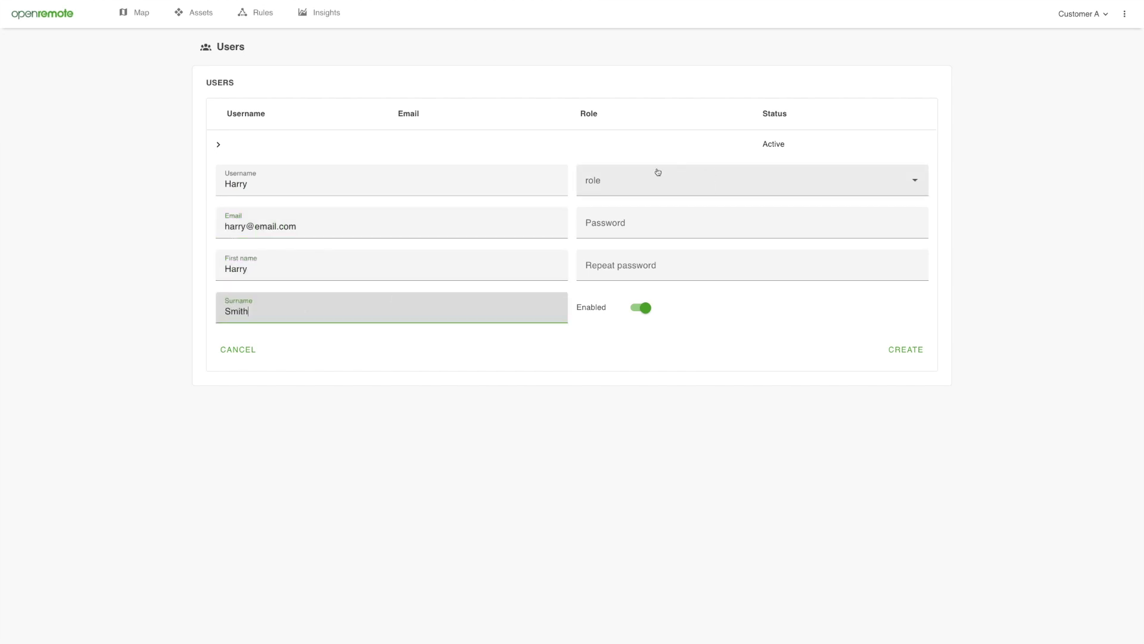
Give the user the write role, set and confirm a password, and create the user
left_click(658, 172)
left_click(613, 240)
left_click(613, 227)
type("password")
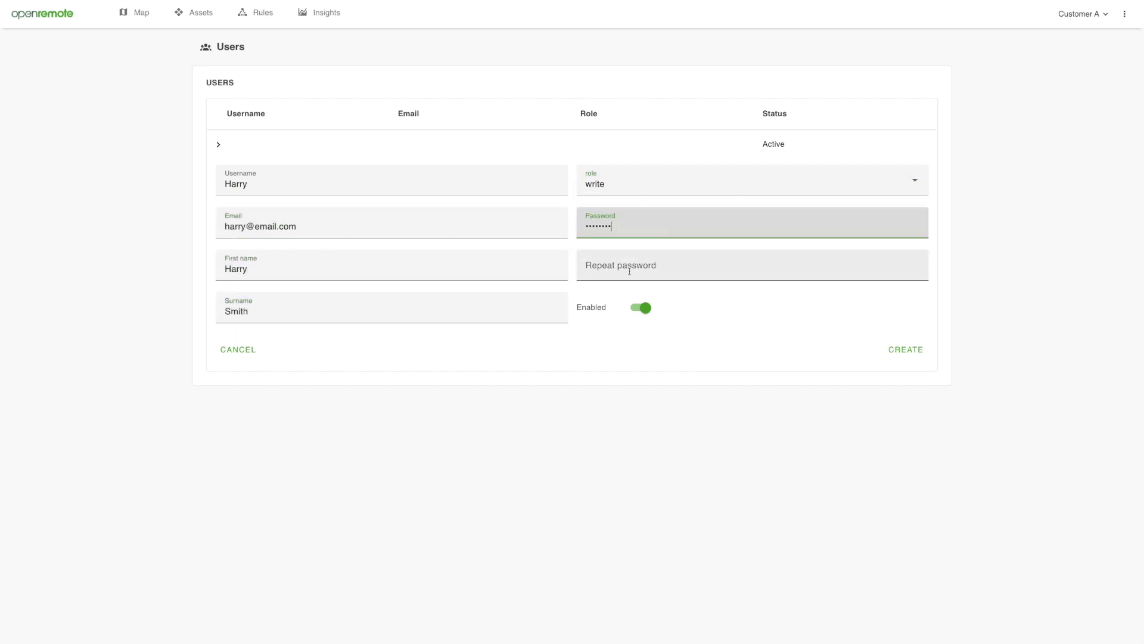
left_click(630, 271)
type("password")
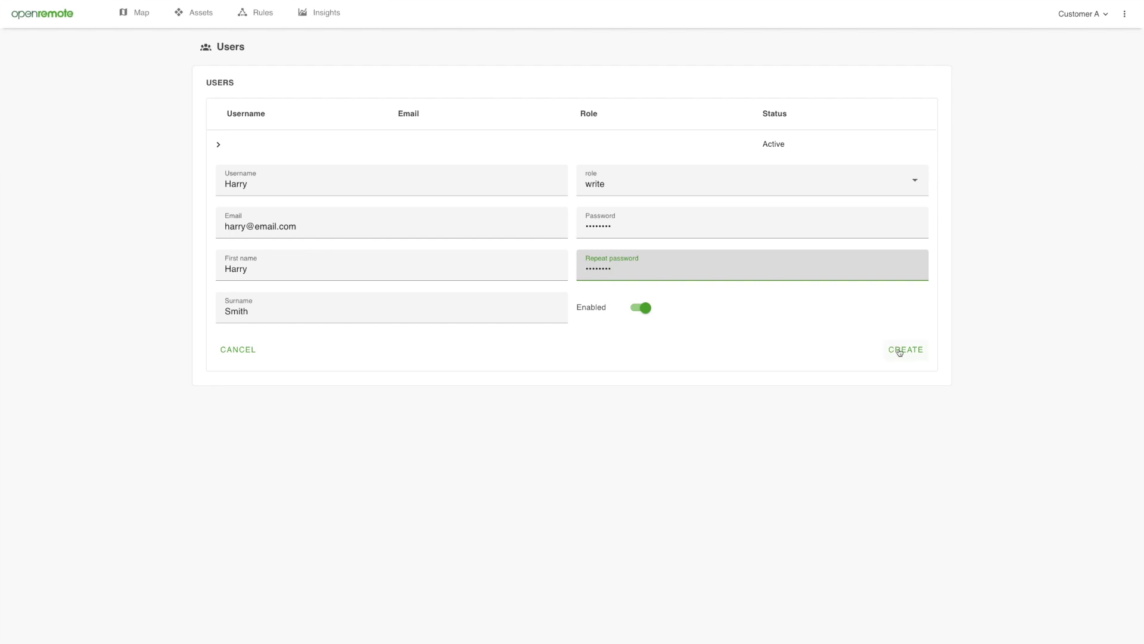
left_click(900, 352)
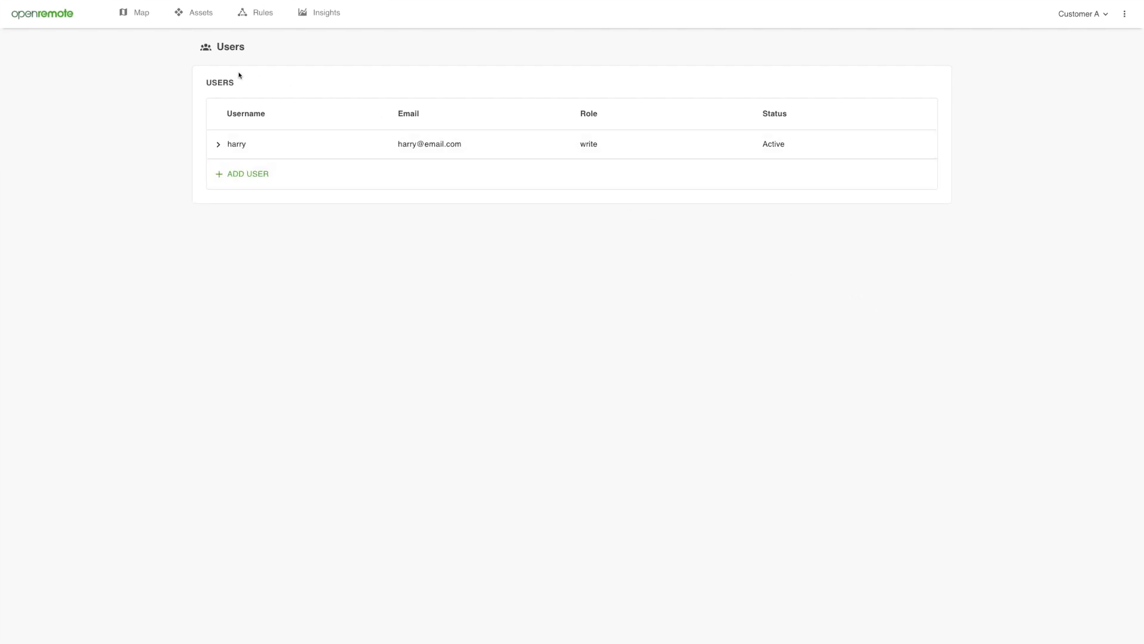
Go from the Map view to Customer A's empty Assets page
left_click(138, 17)
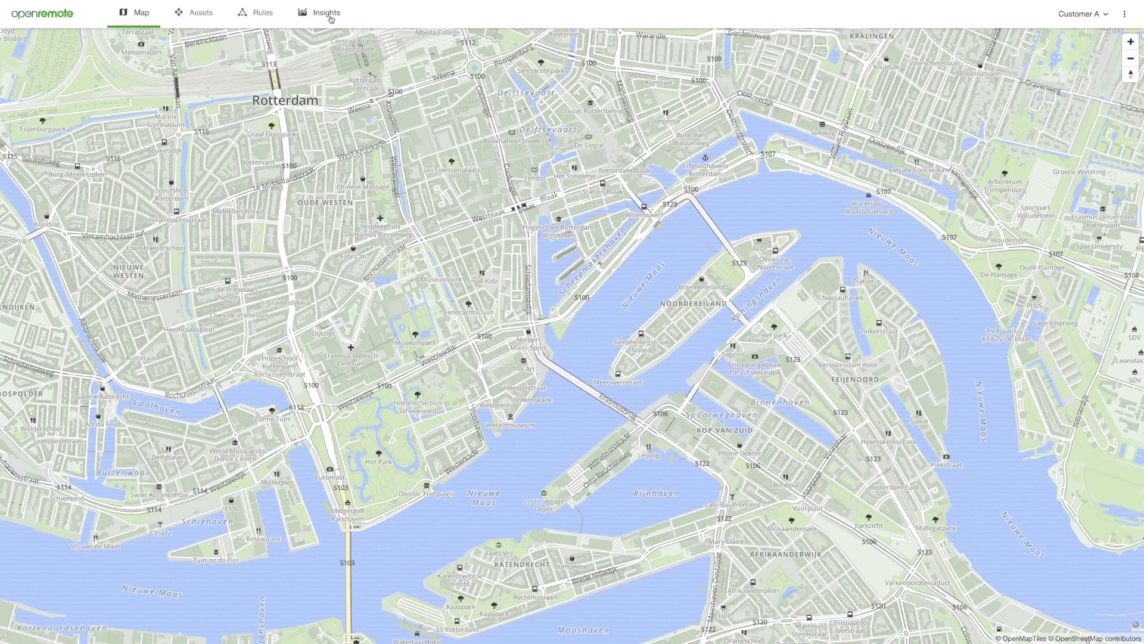
left_click(196, 15)
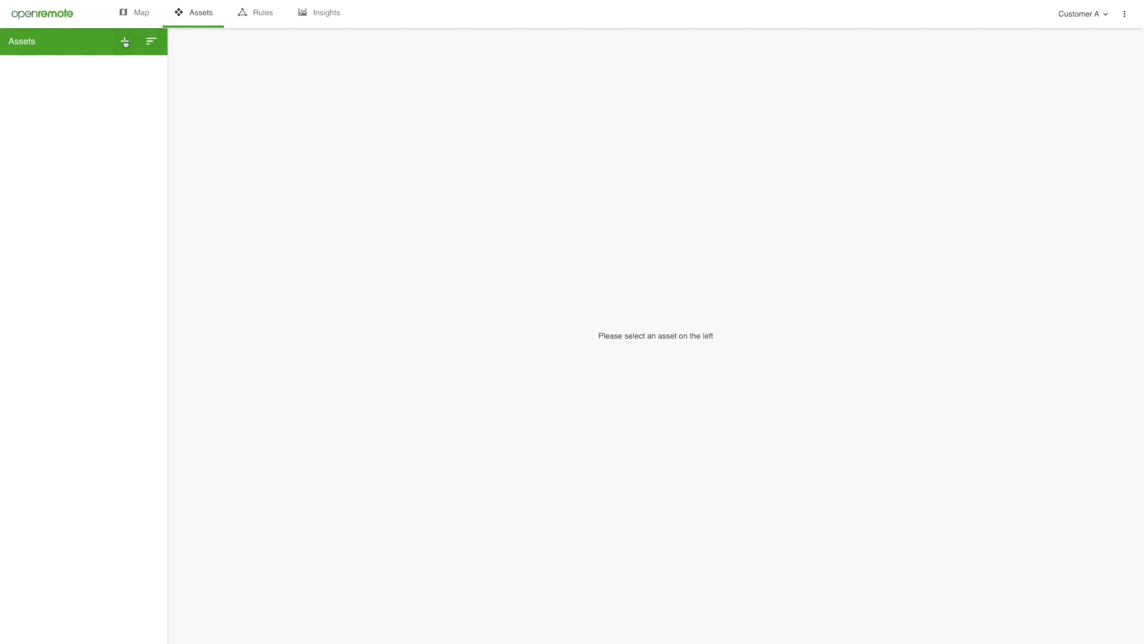
Add an Http Client Agent asset named 'Weather service'
left_click(125, 41)
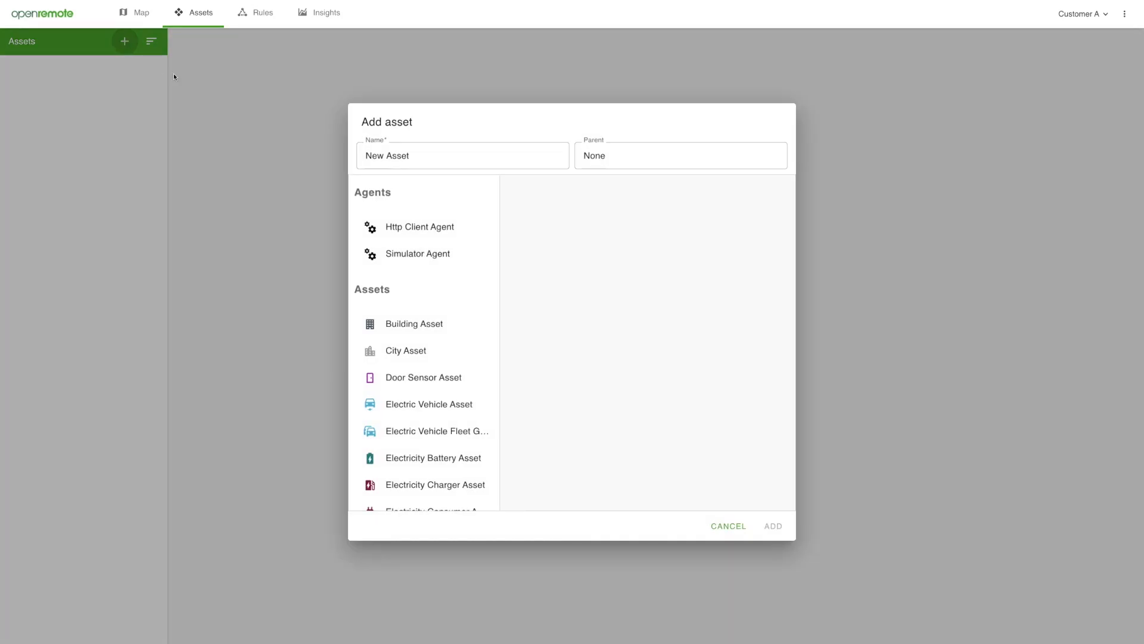
left_click(422, 227)
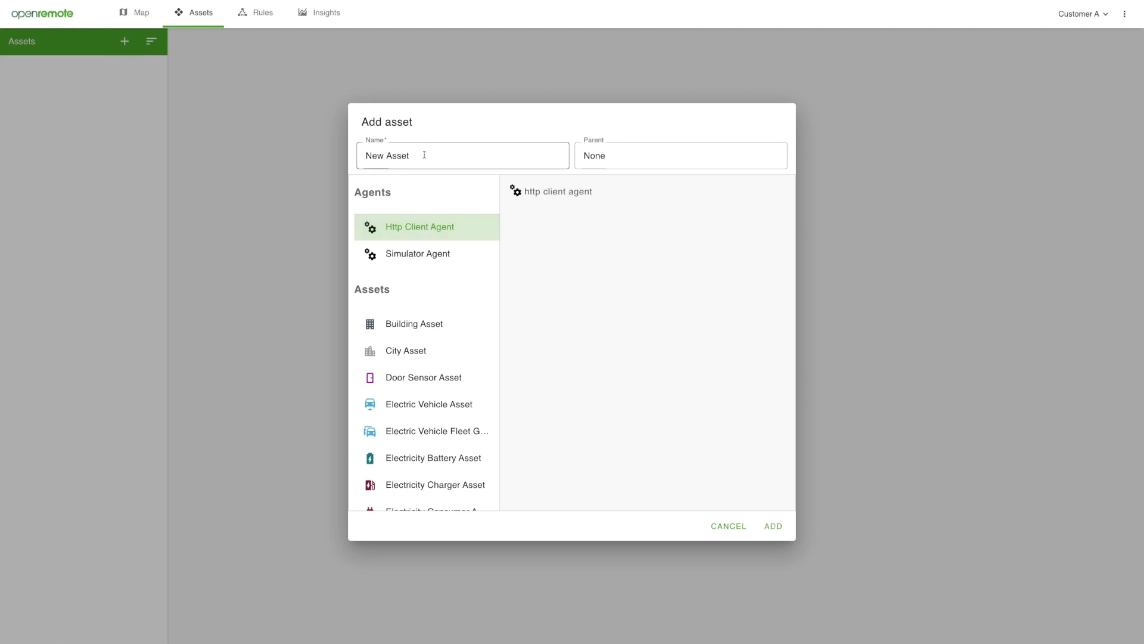
triple_click(422, 155)
type("Weather servi")
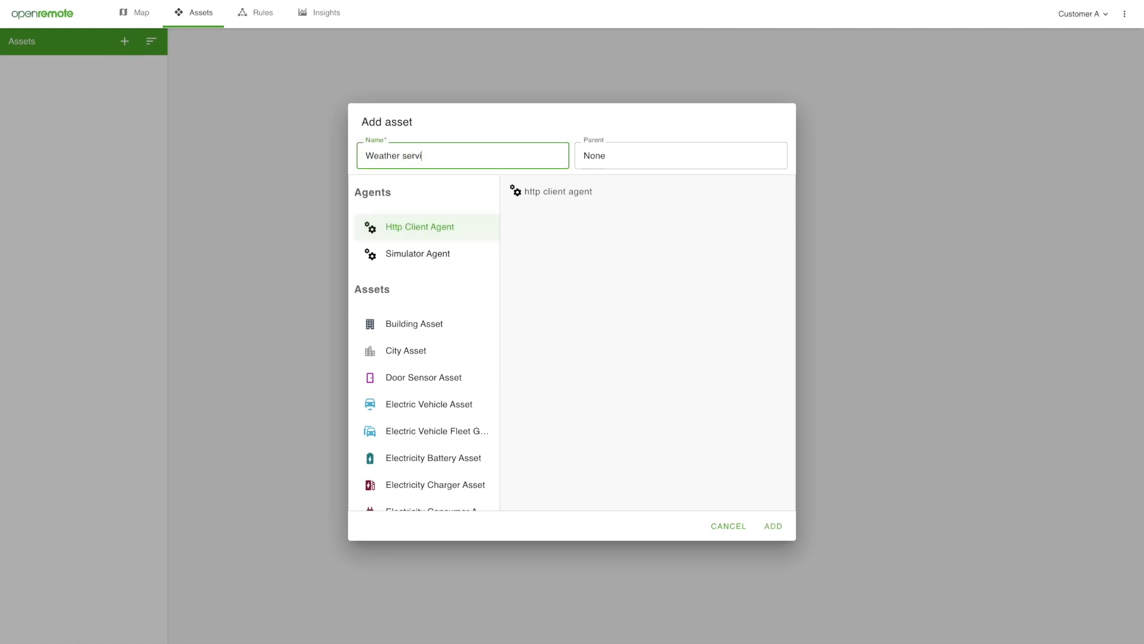
type("ce")
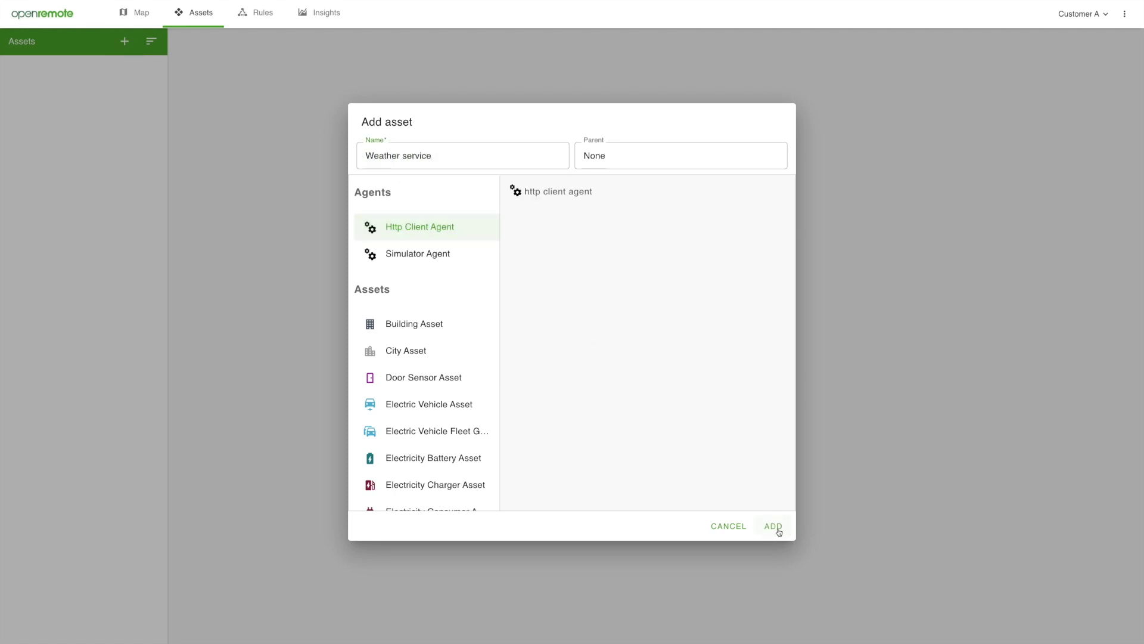
left_click(775, 528)
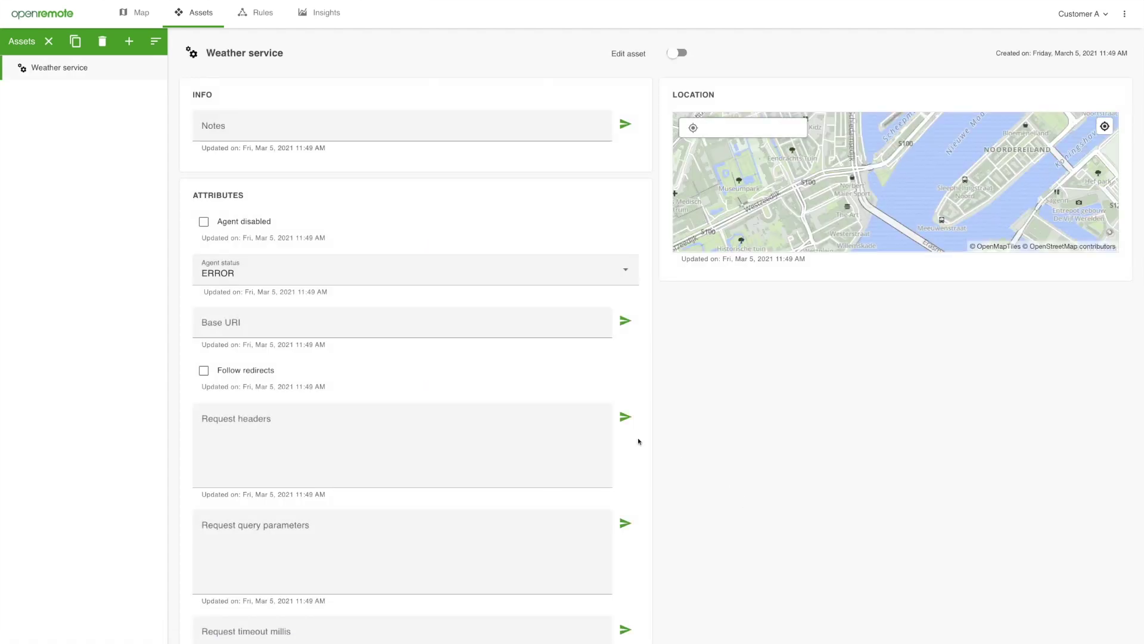
left_click(230, 326)
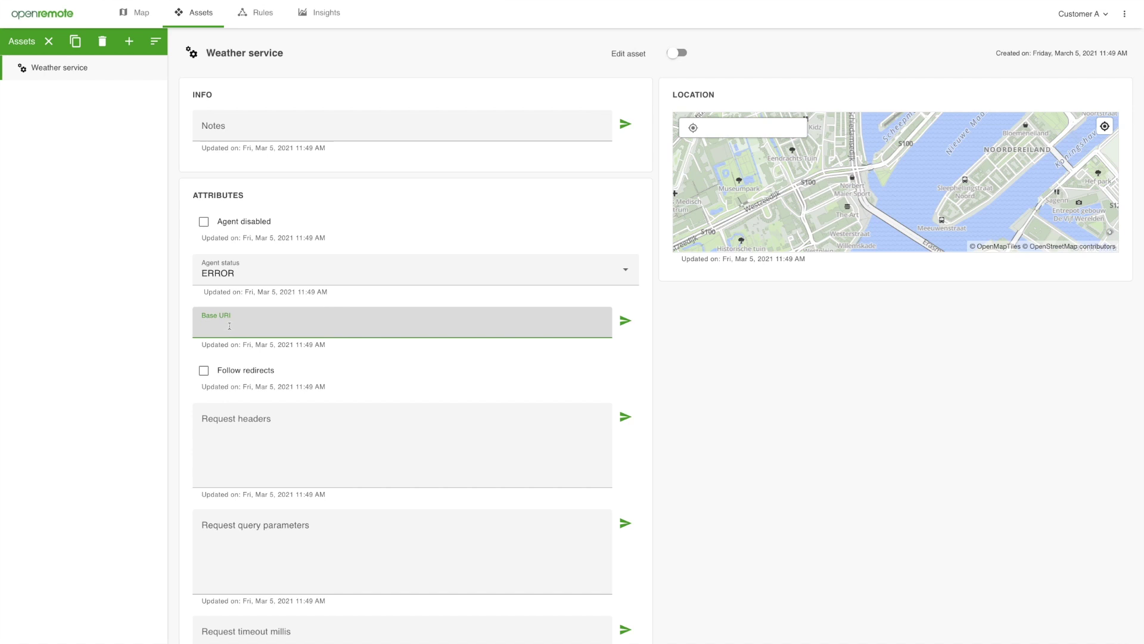
type("https://api.openweathermap.org/data/2.5/")
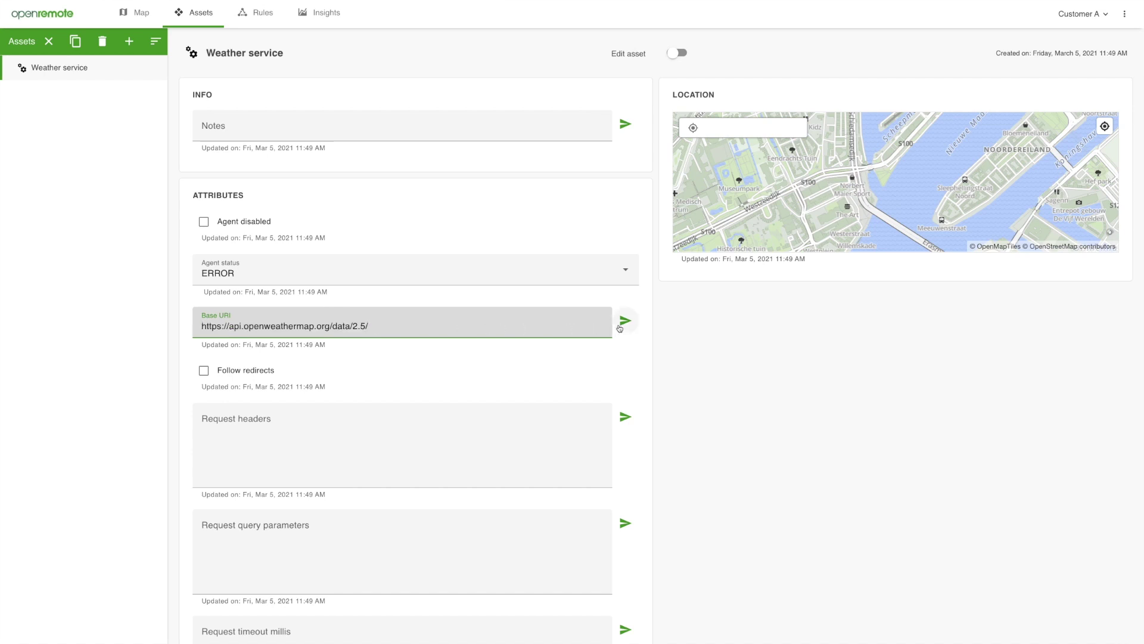
left_click(622, 323)
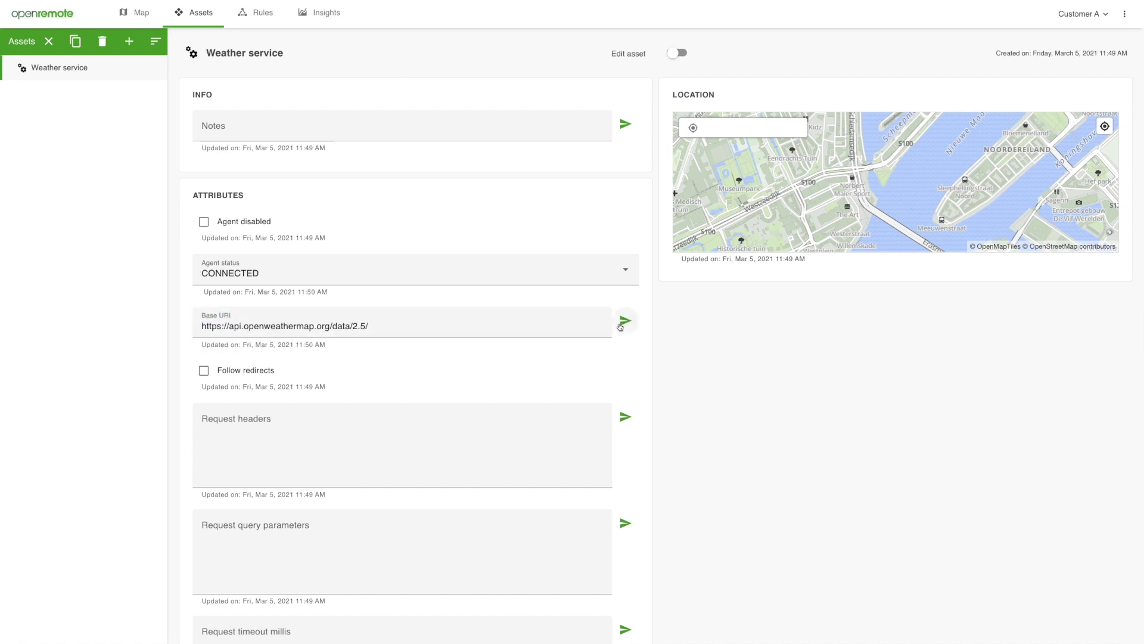
Add the appid API key request query parameter and close the asset details
left_click(246, 536)
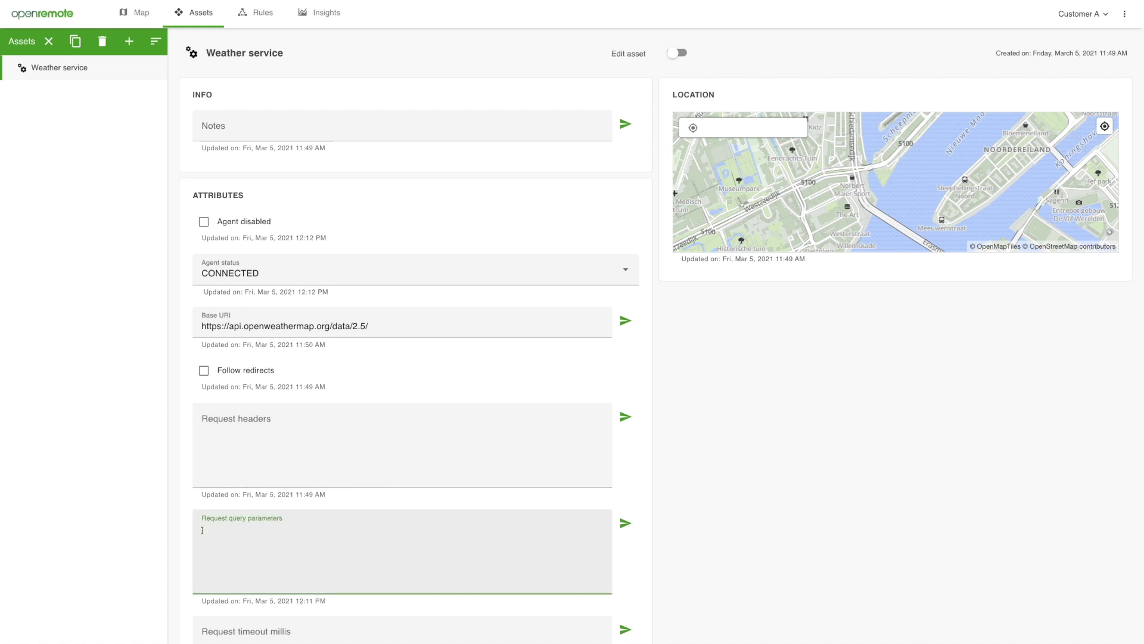
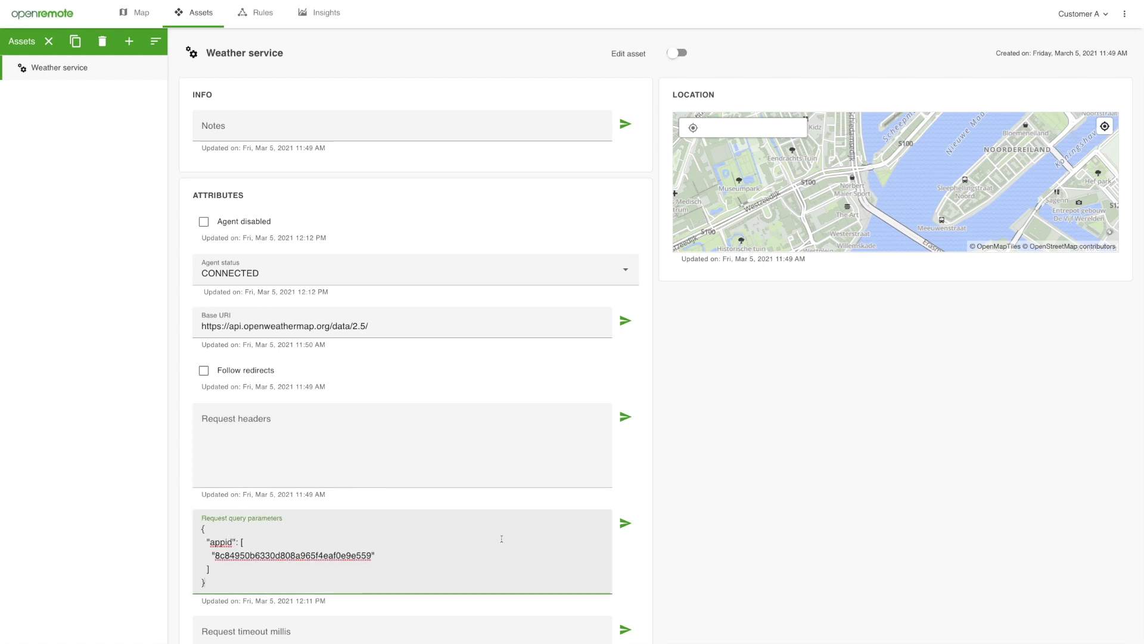
left_click(624, 524)
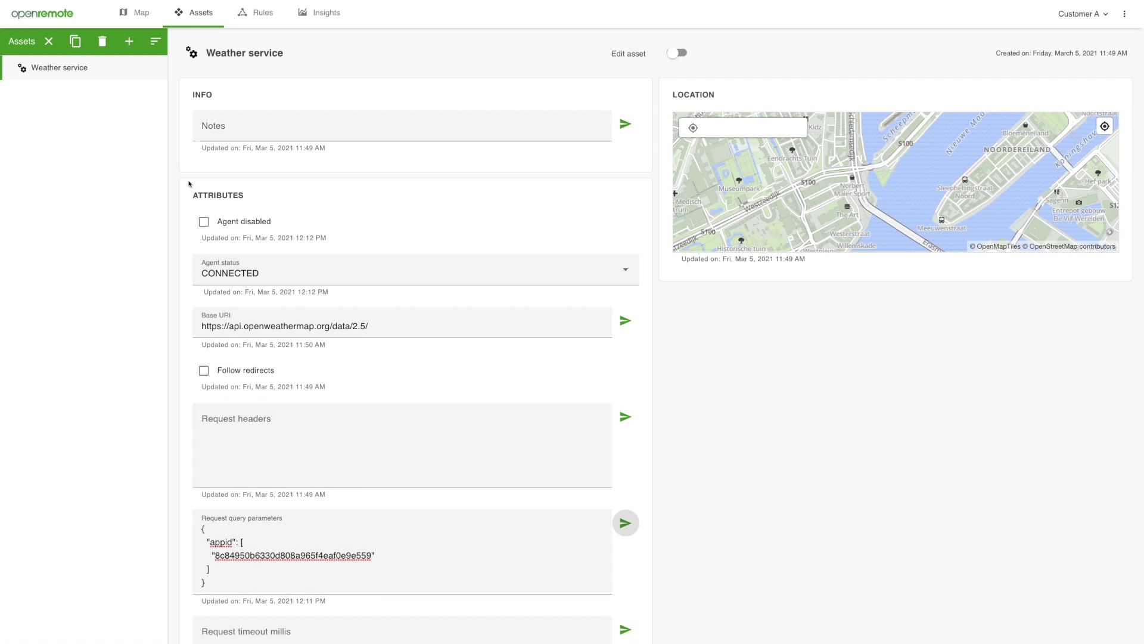
left_click(48, 43)
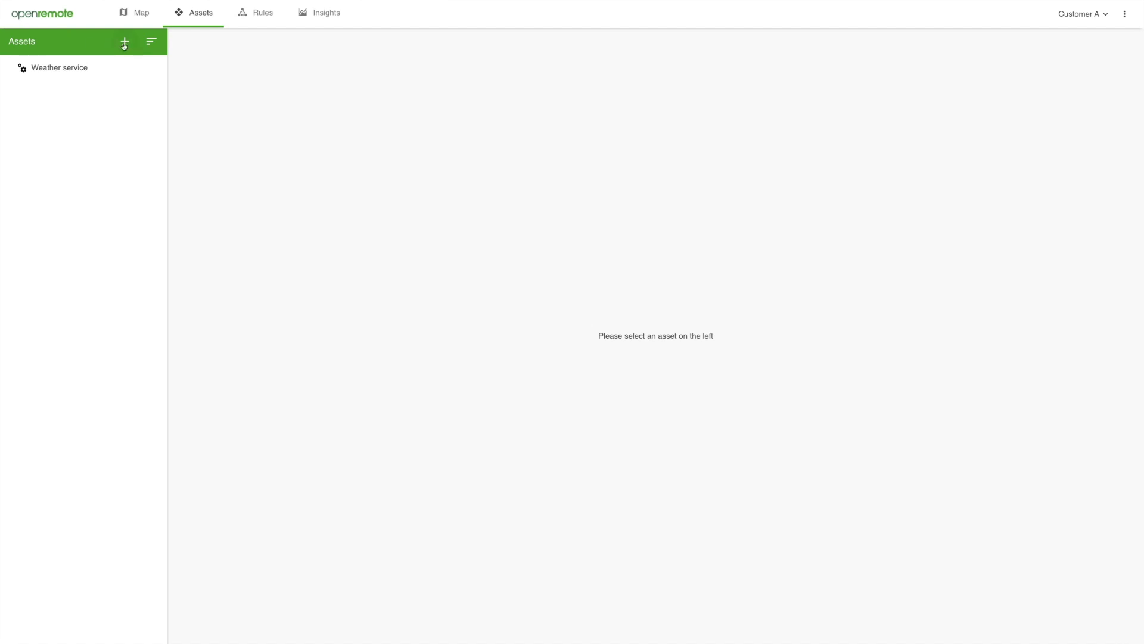
Create a Building Asset named 'New Building' and open its details
left_click(124, 42)
left_click_drag(422, 155, 386, 155)
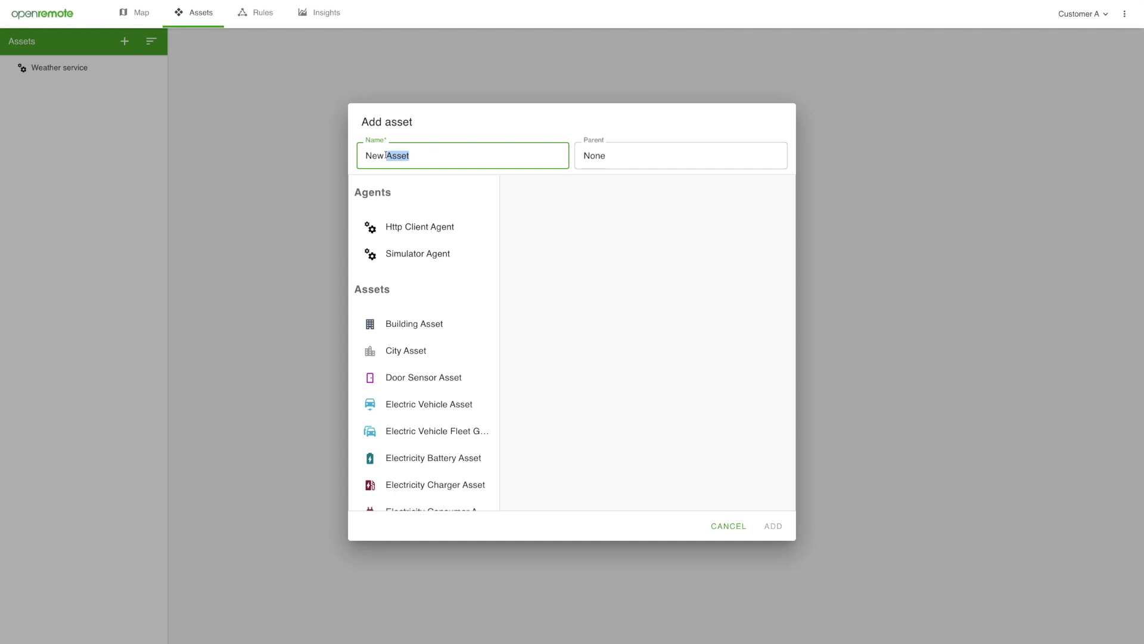
type("Building")
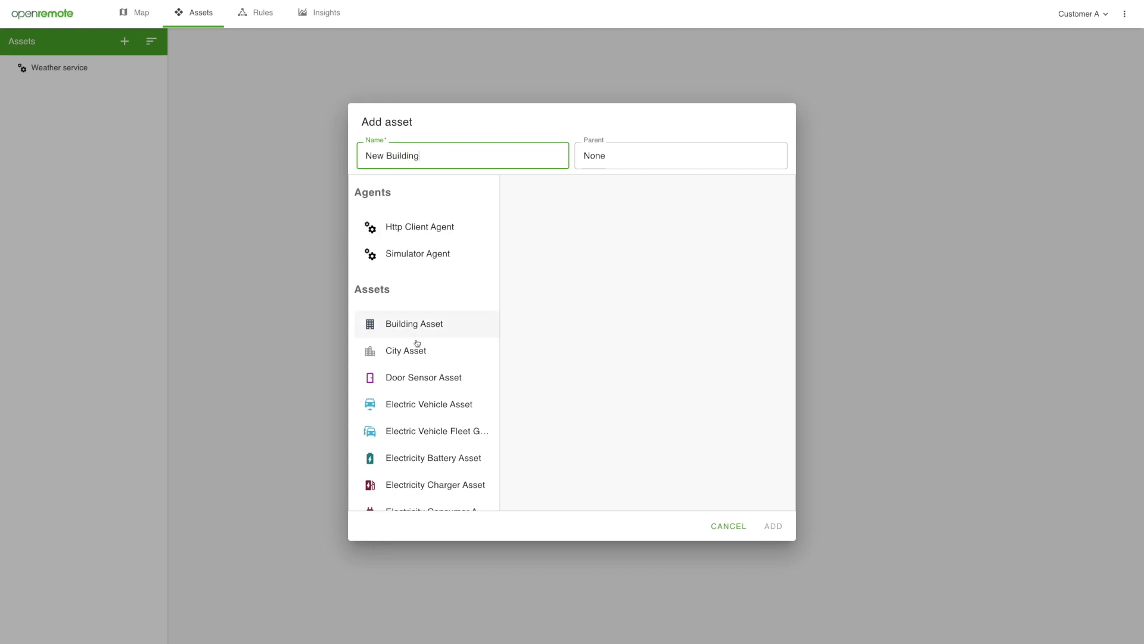
left_click(424, 324)
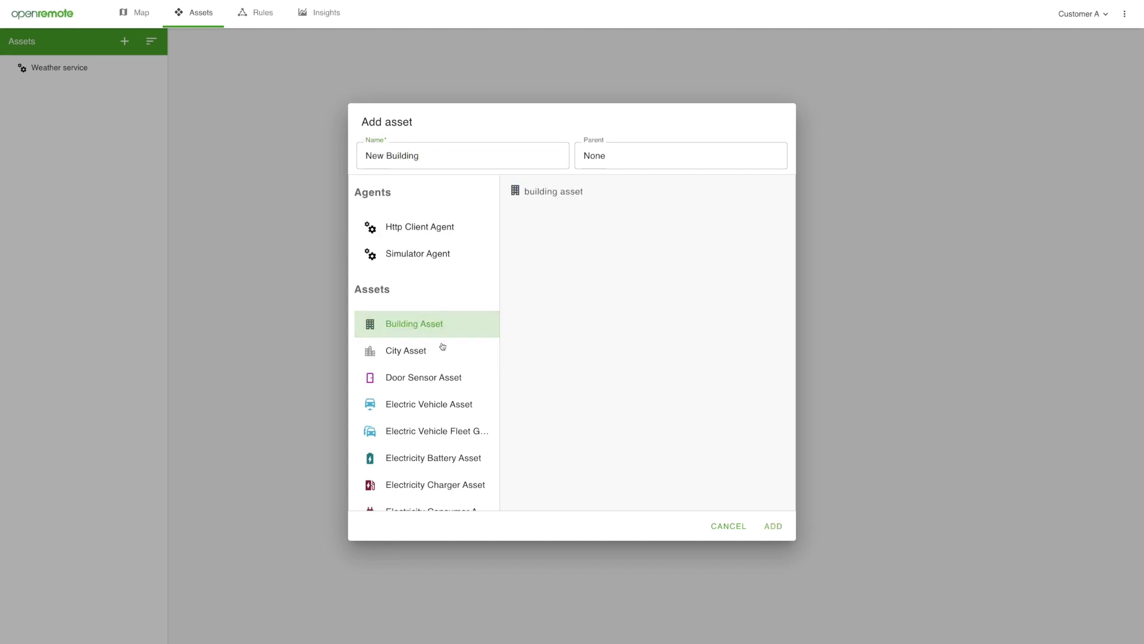
left_click(769, 526)
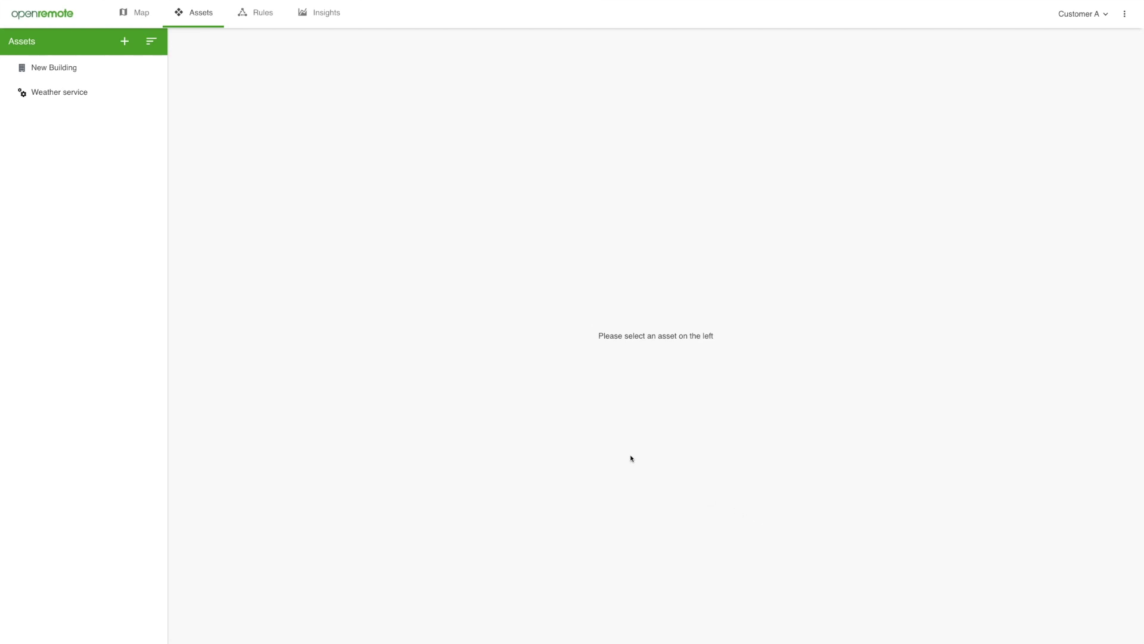
left_click(54, 68)
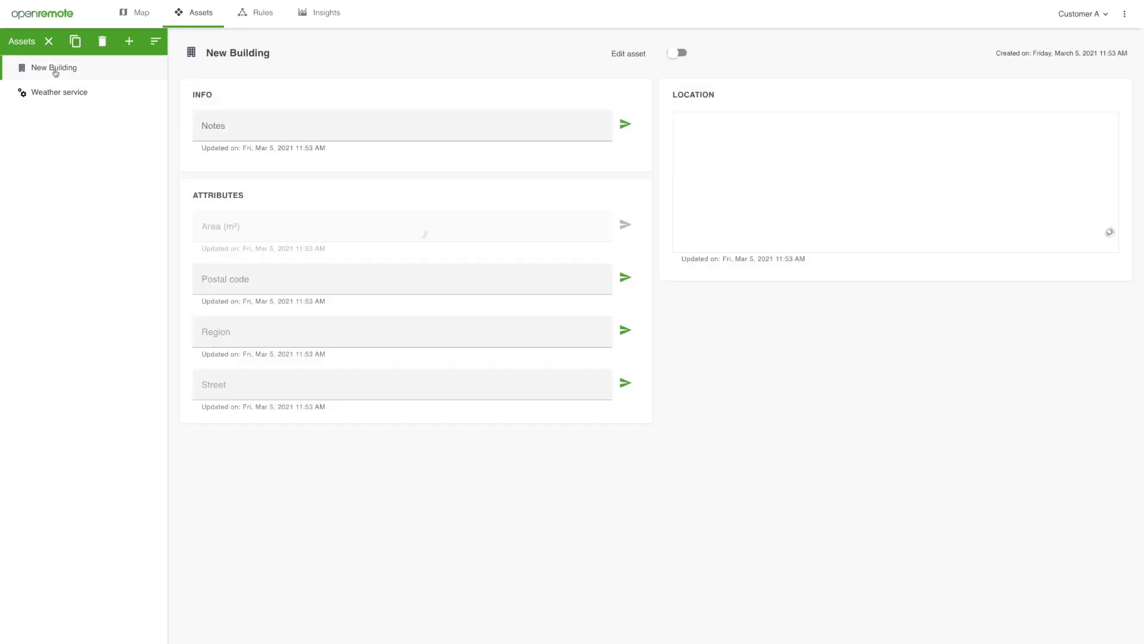
In edit mode, add a manual-input attribute 'temperature' of value type Number to New Building
left_click(674, 57)
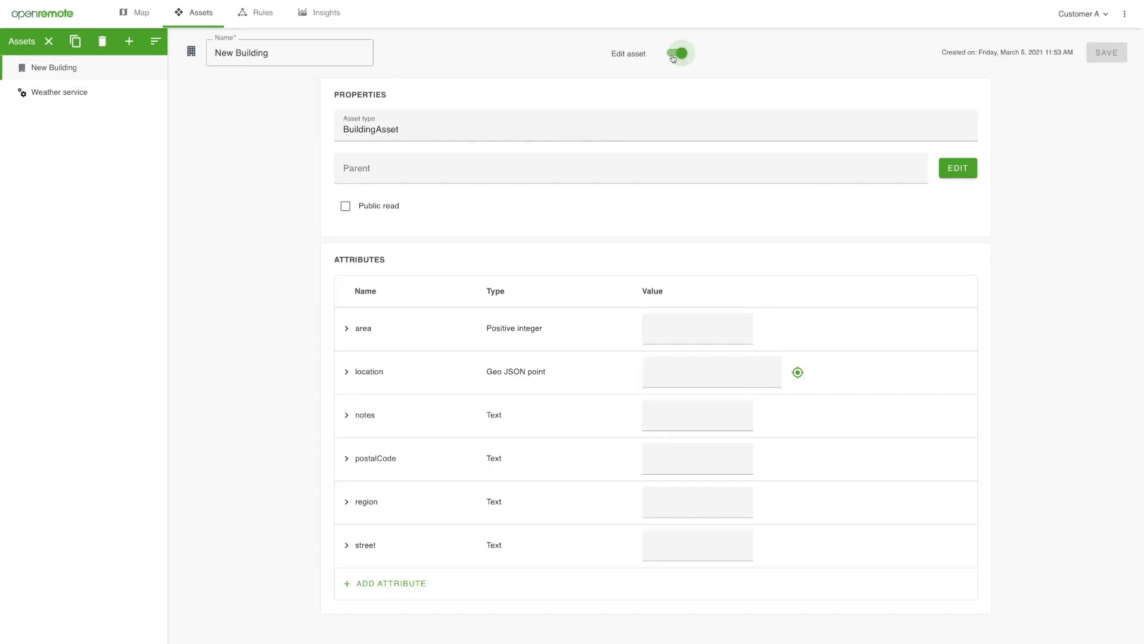
left_click(384, 589)
left_click(524, 280)
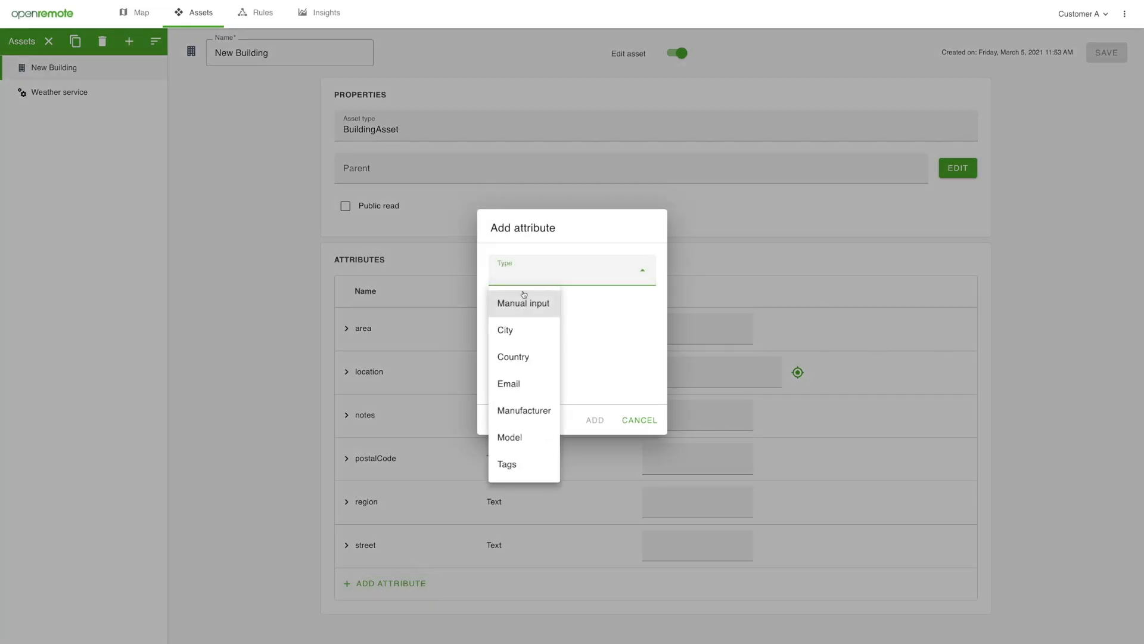
left_click(523, 307)
left_click(524, 328)
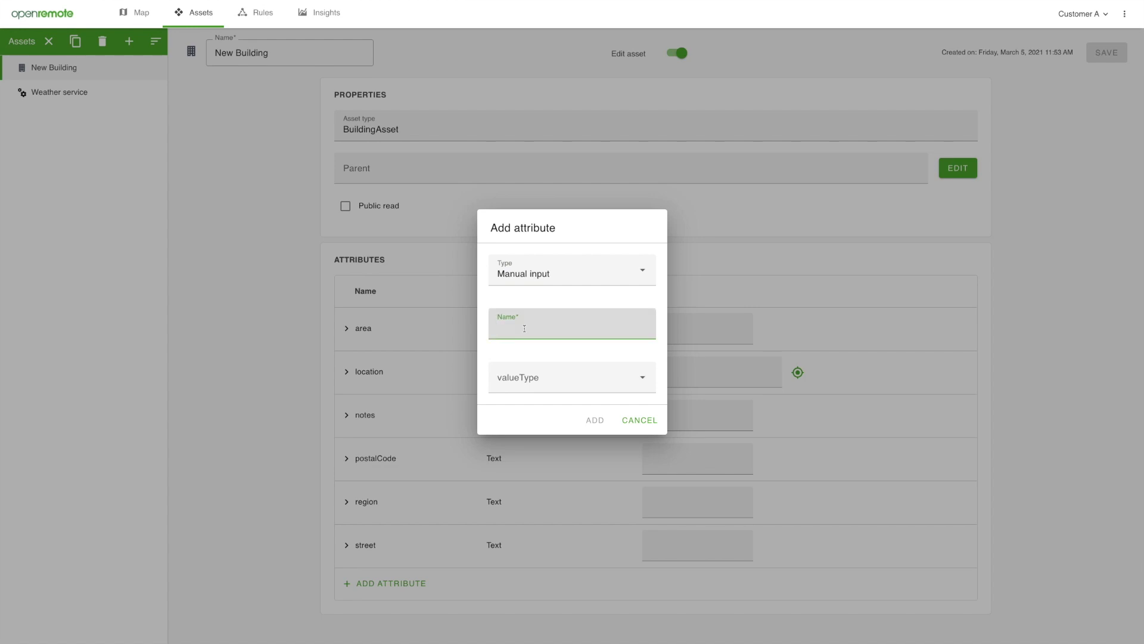
type("temperature")
left_click(537, 384)
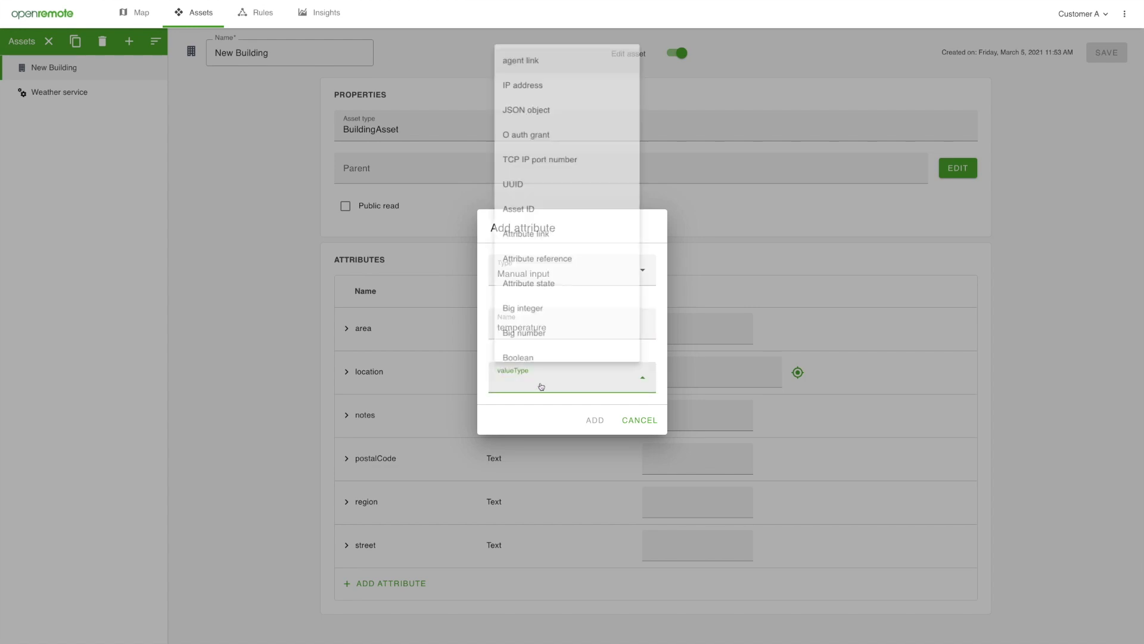
scroll(556, 328, "down", 8)
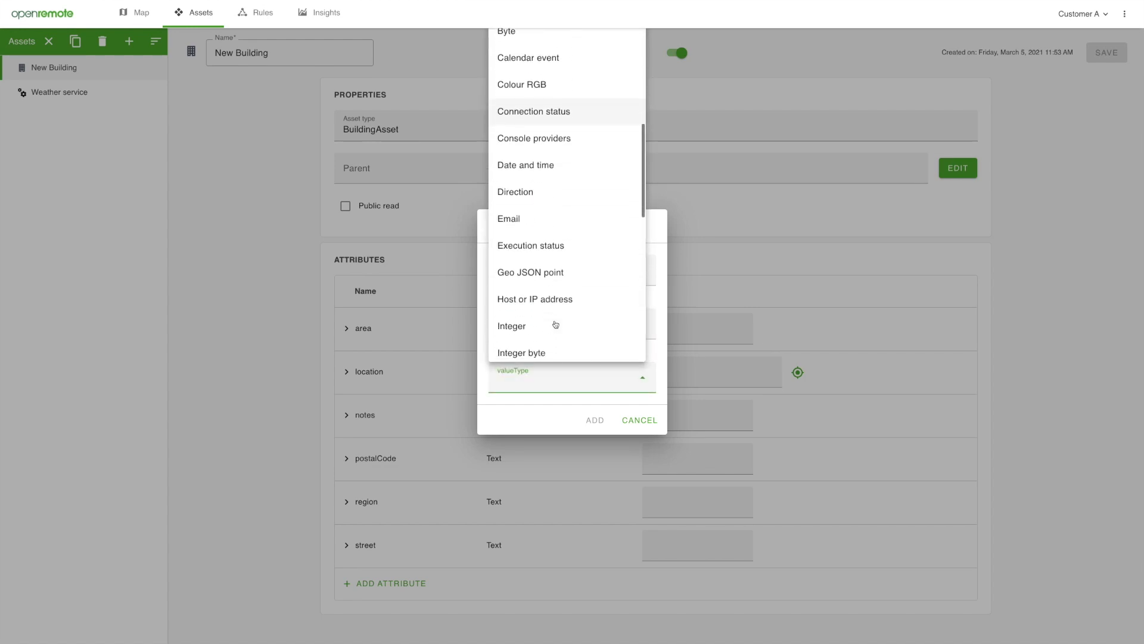
scroll(555, 324, "down", 3)
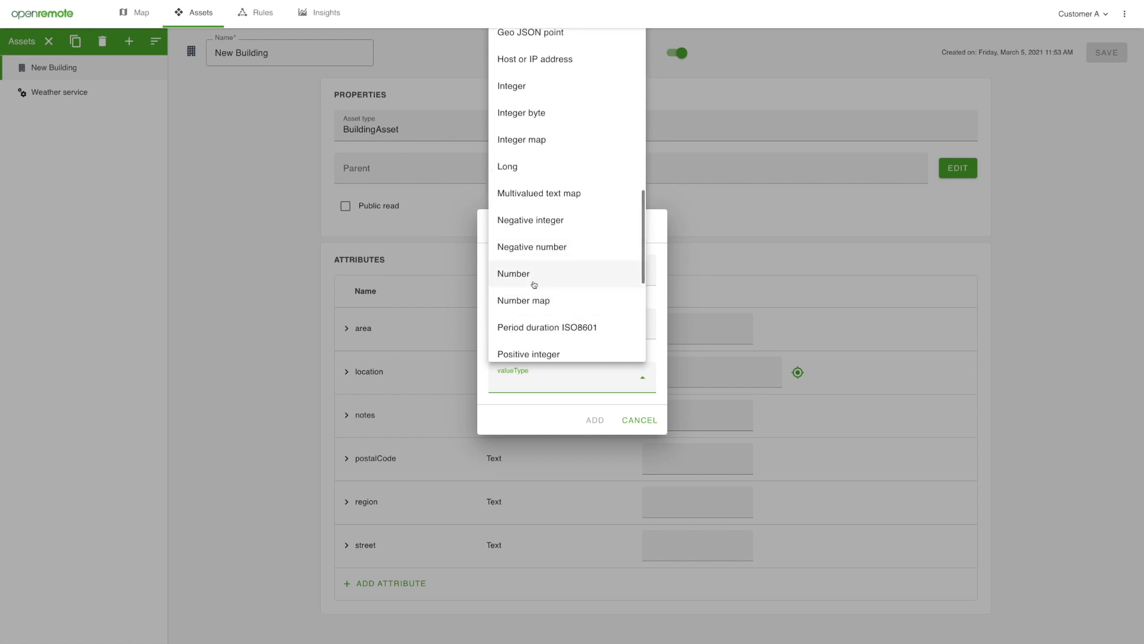
left_click(533, 284)
left_click(595, 420)
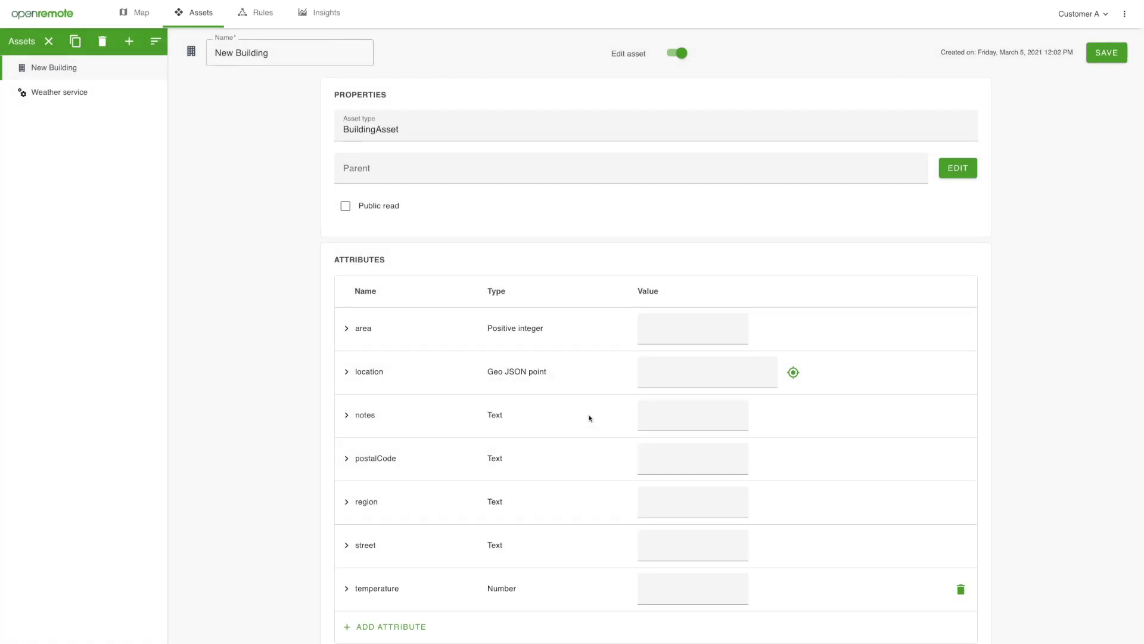
scroll(378, 621, "down", 1)
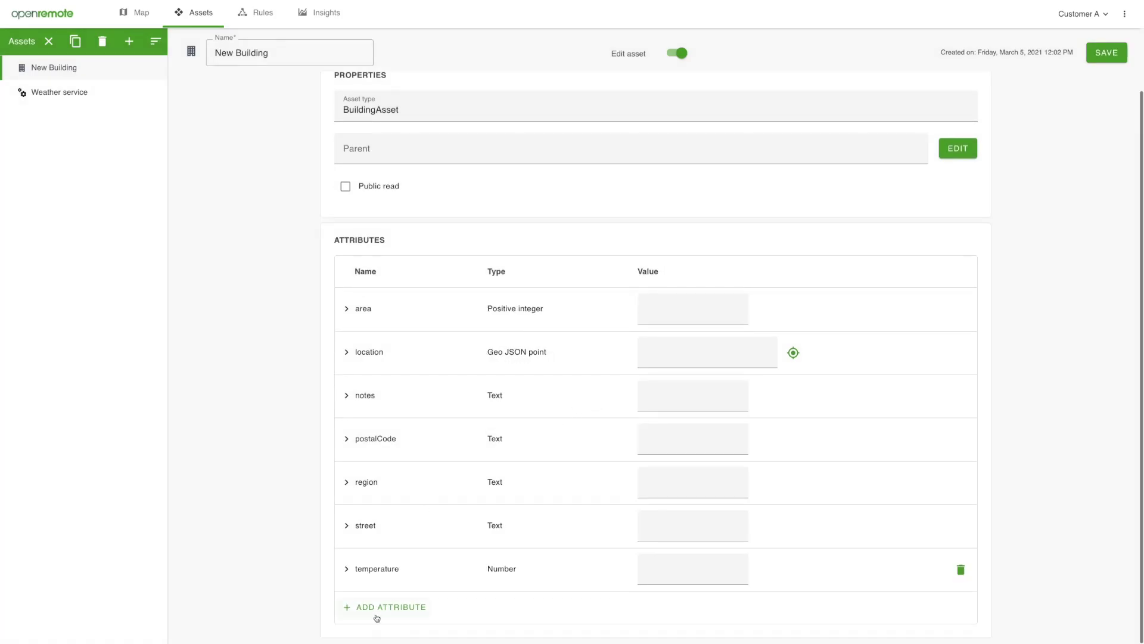
Give temperature an Agent link holding the Rotterdam,nl weather-request JSON with the correct agent id
left_click(350, 574)
left_click(397, 601)
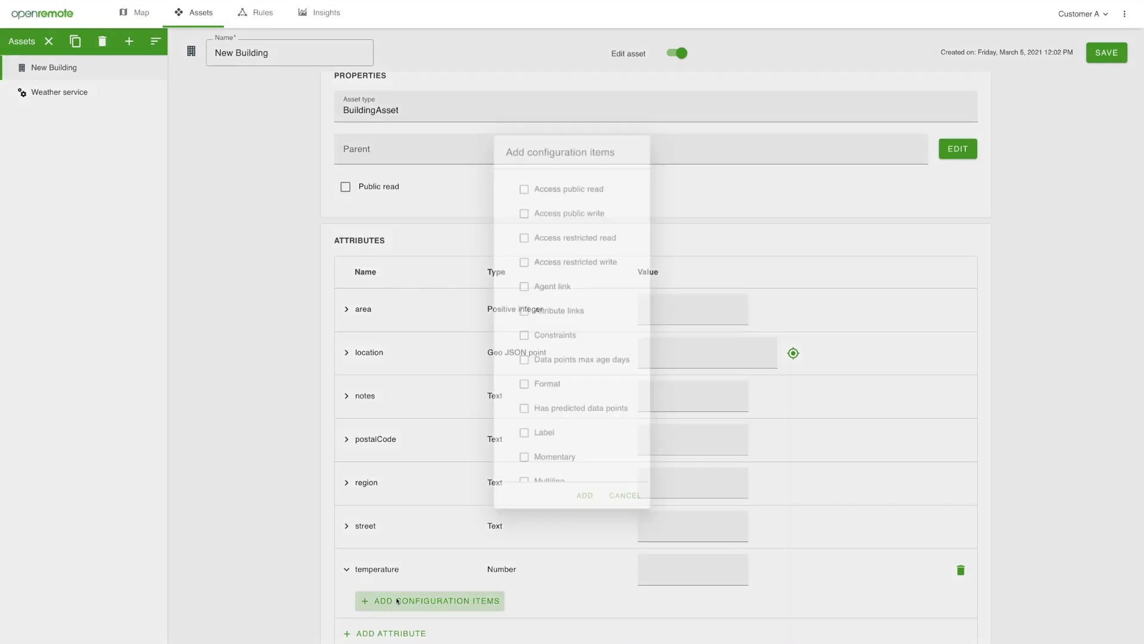
left_click(519, 282)
left_click(586, 514)
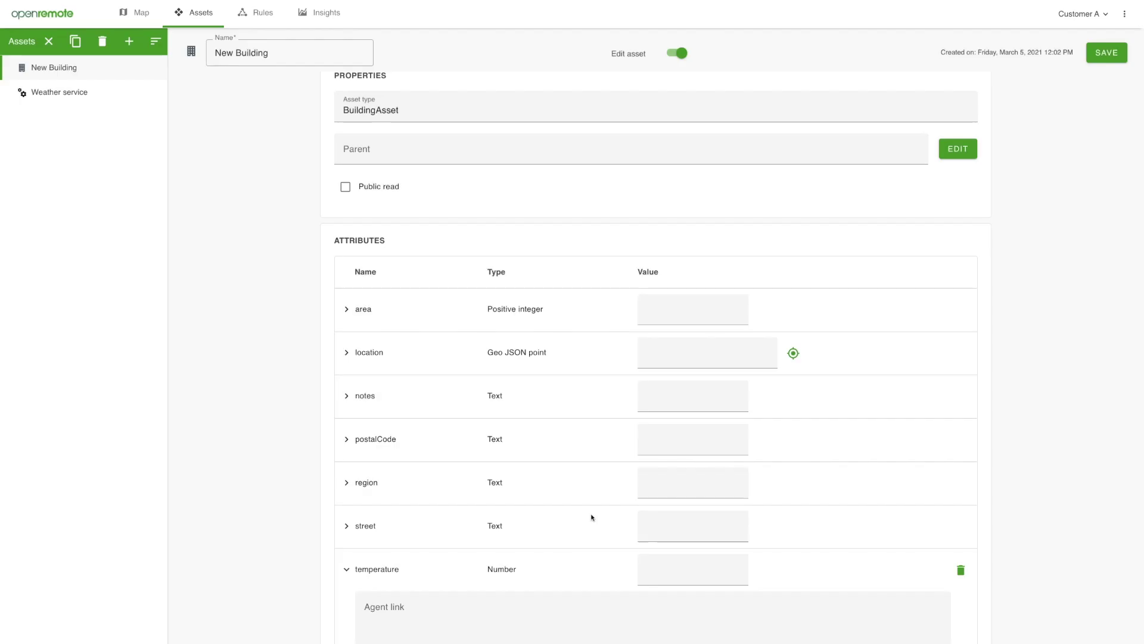
scroll(569, 530, "down", 2)
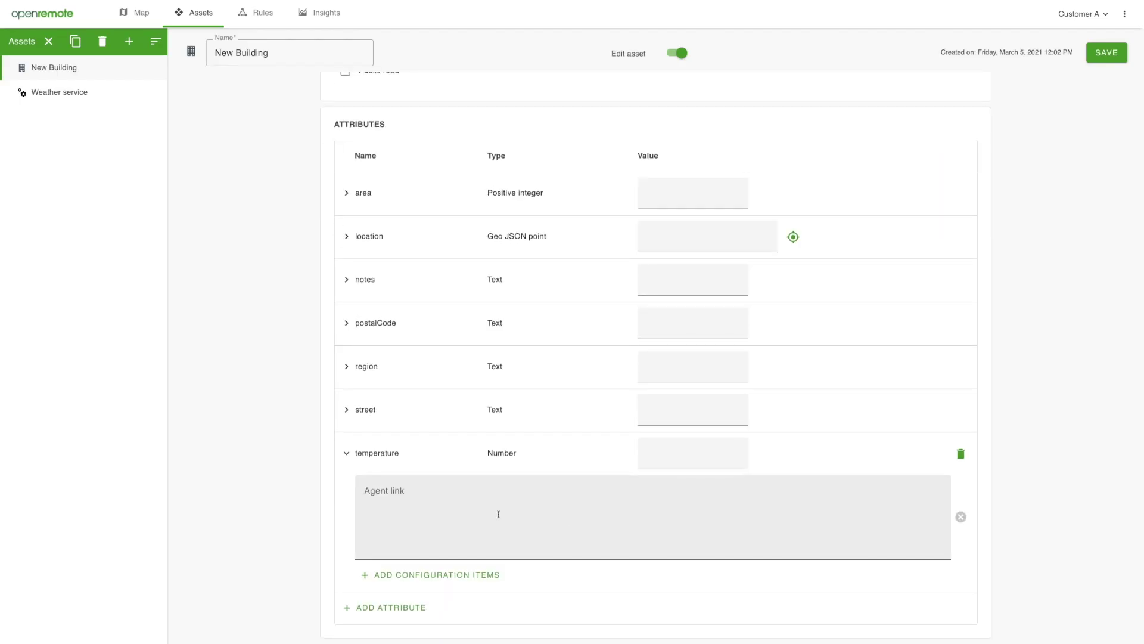
left_click(478, 512)
key("ctrl+v")
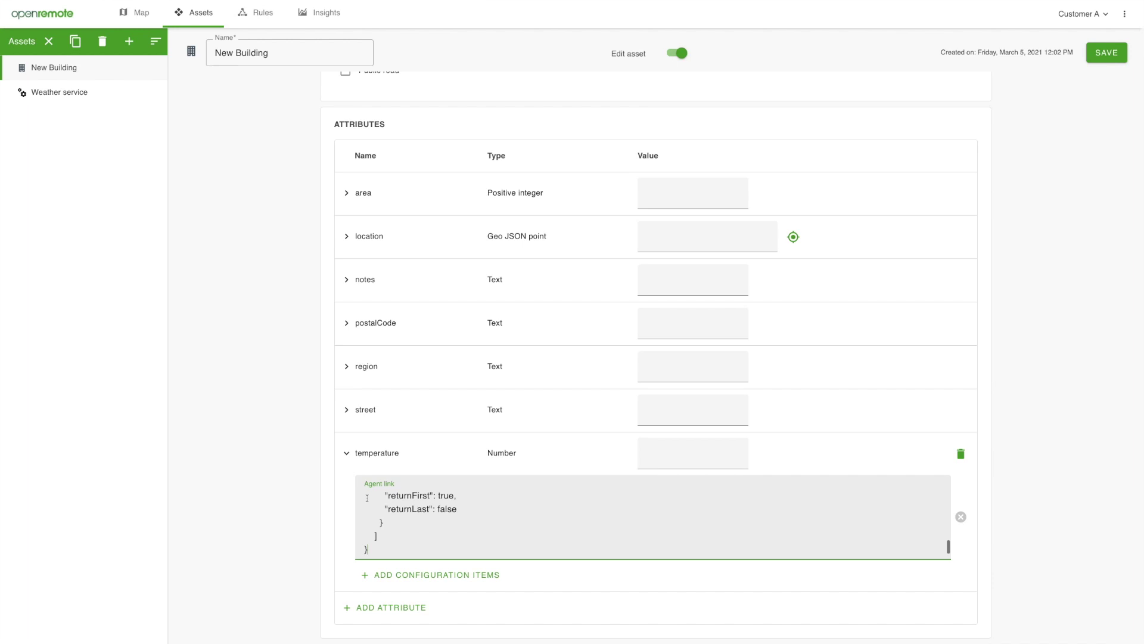
scroll(368, 497, "up", 5)
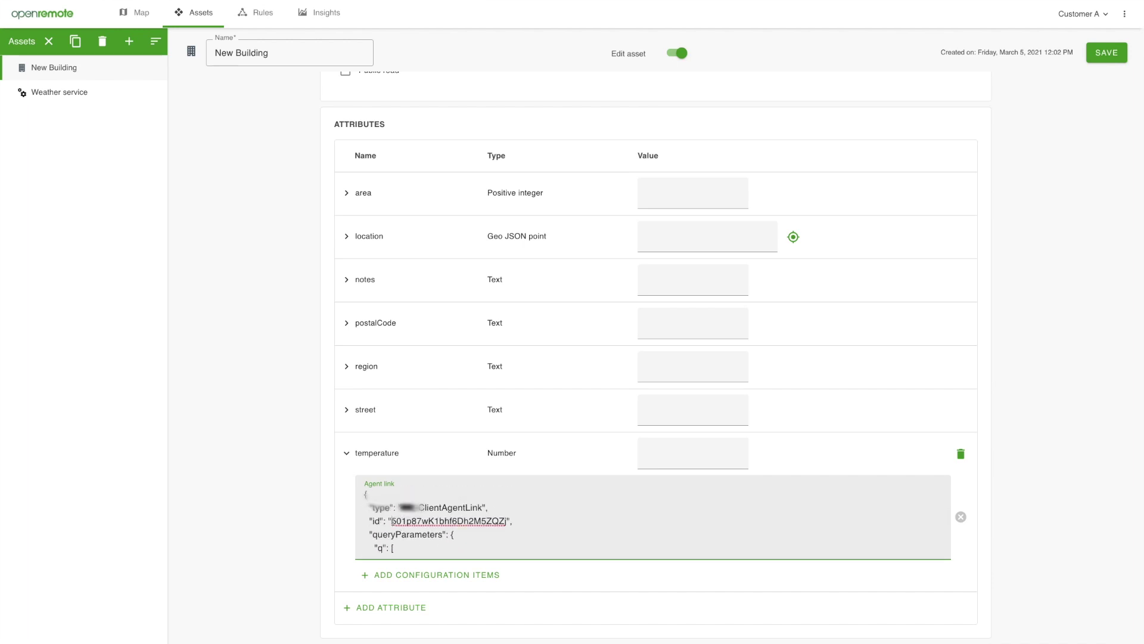
left_click_drag(393, 521, 508, 521)
type("22VcxKLN7LTDOYJgSQH3P4")
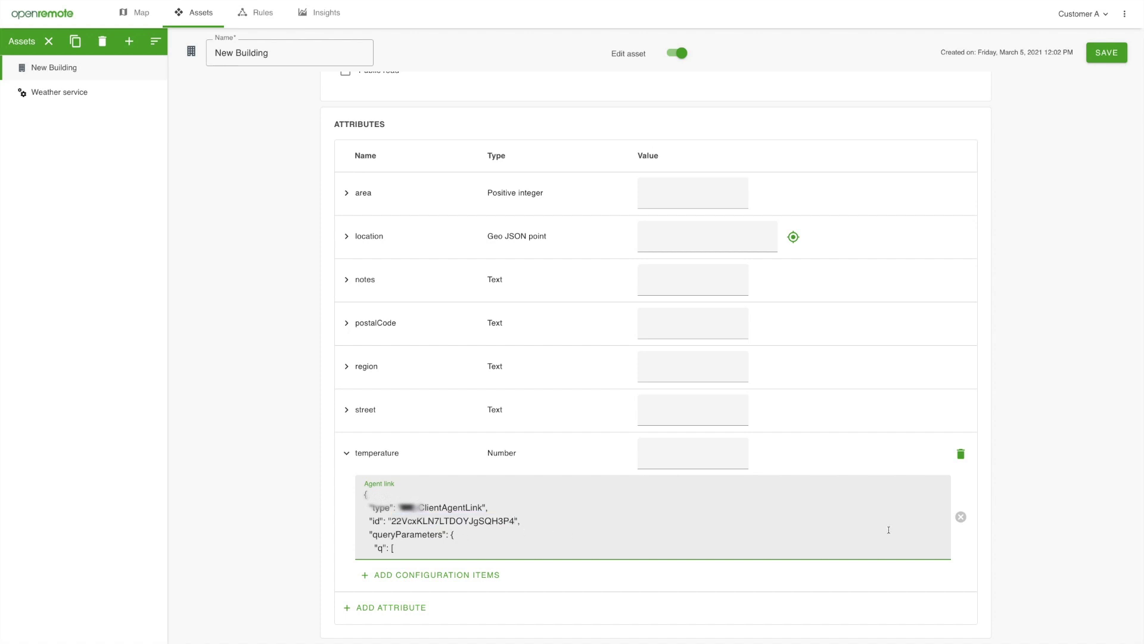
left_click(989, 445)
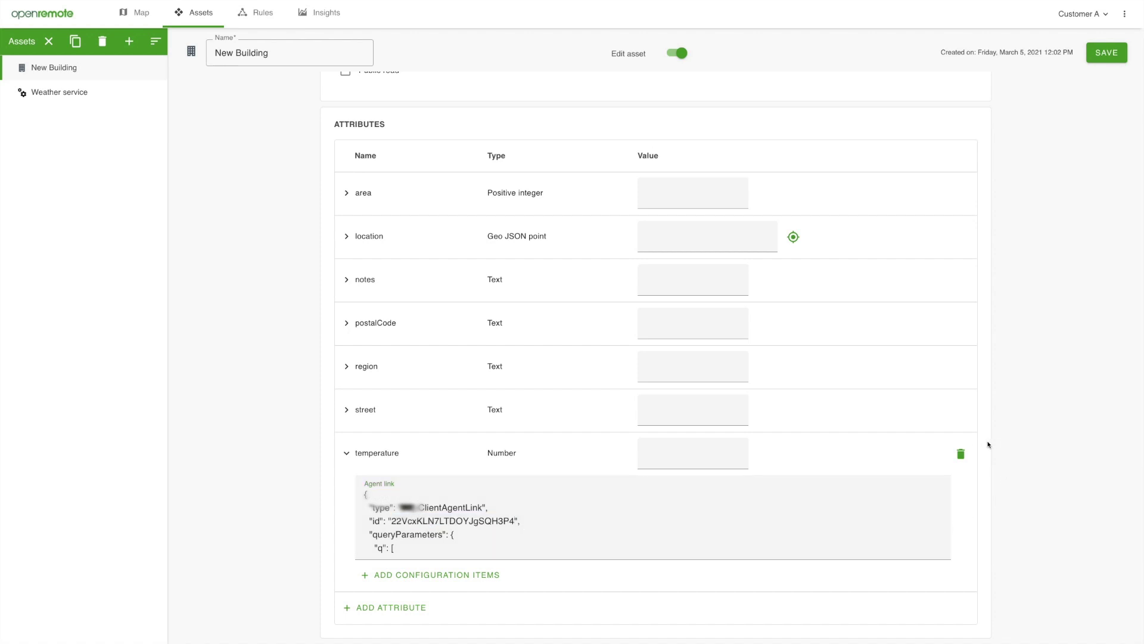
Save New Building, add a Read only item to temperature, and save again
left_click(1112, 62)
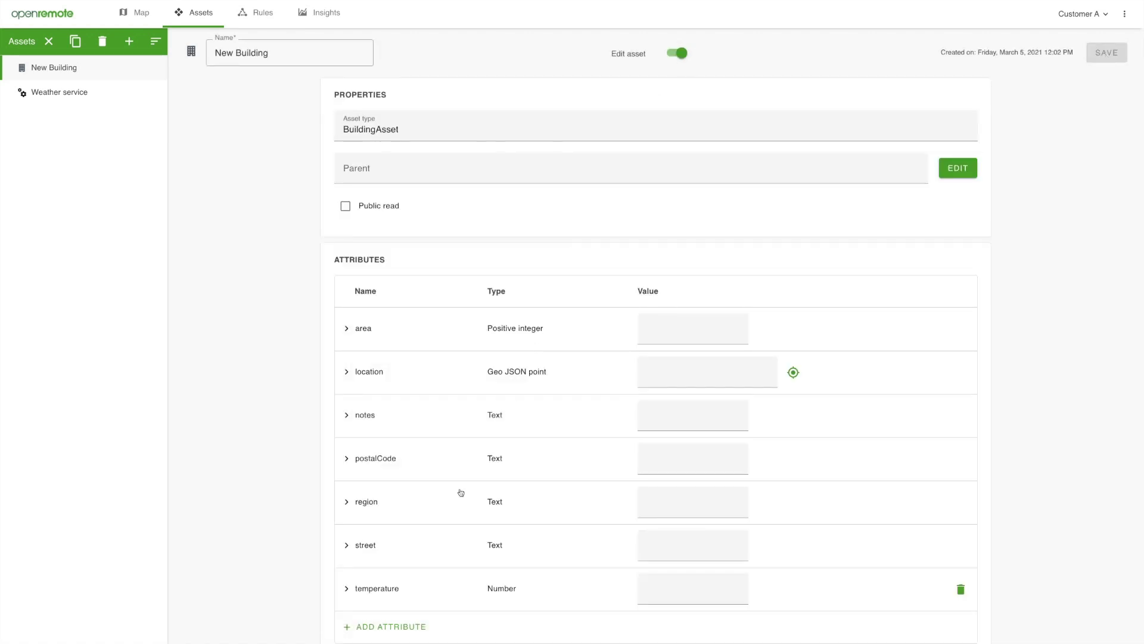
left_click(346, 589)
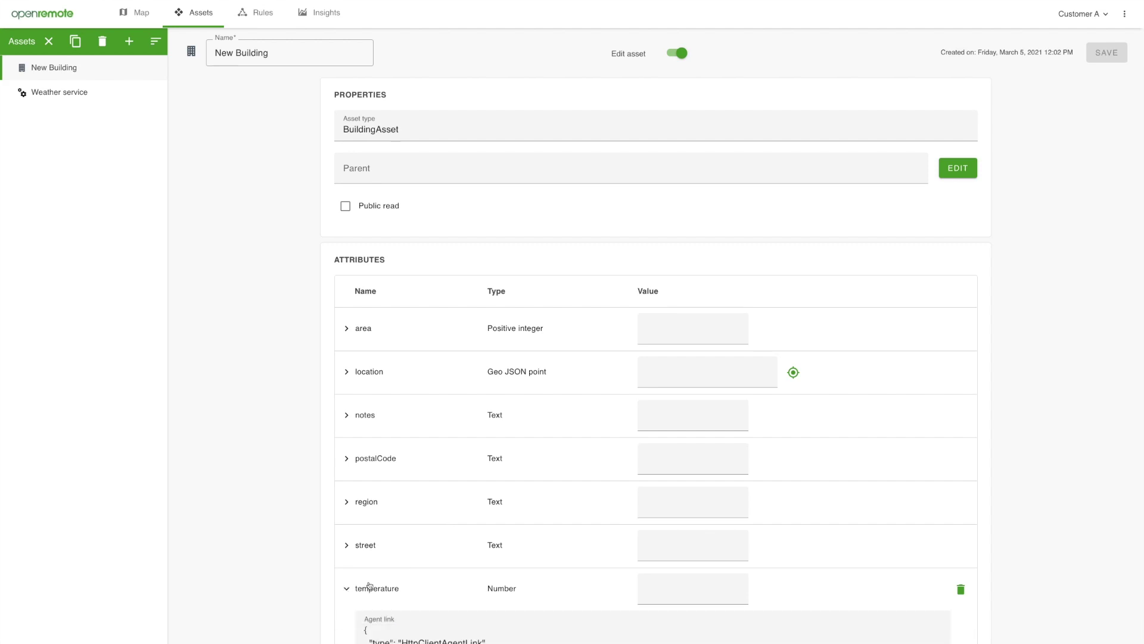
scroll(358, 588, "down", 2)
left_click(371, 579)
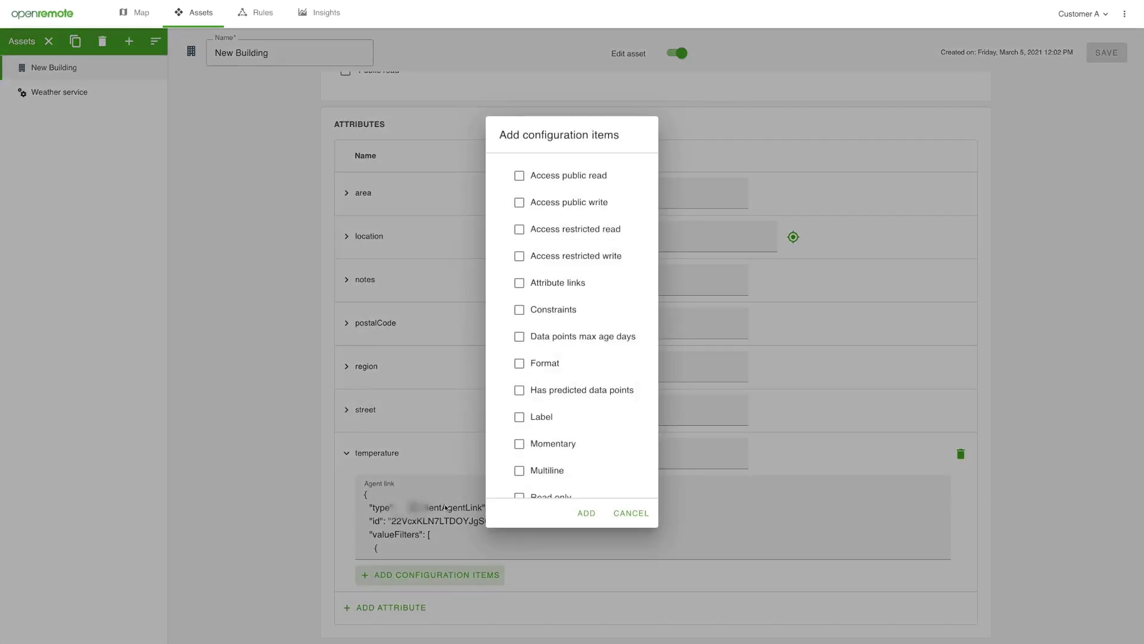
scroll(528, 411, "down", 3)
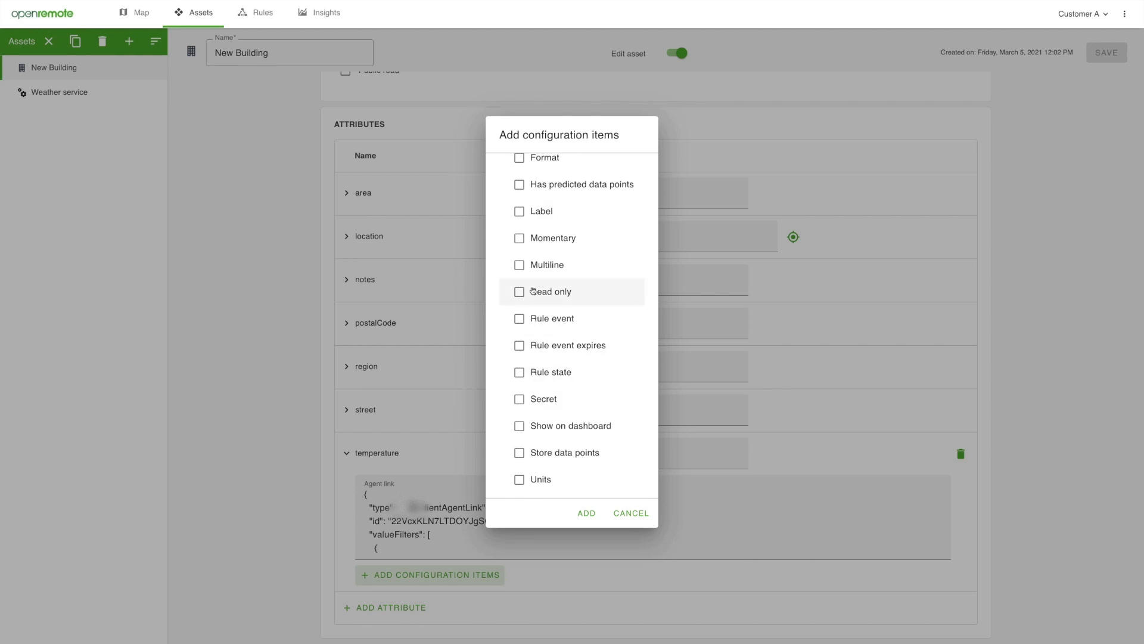
left_click(520, 292)
left_click(586, 513)
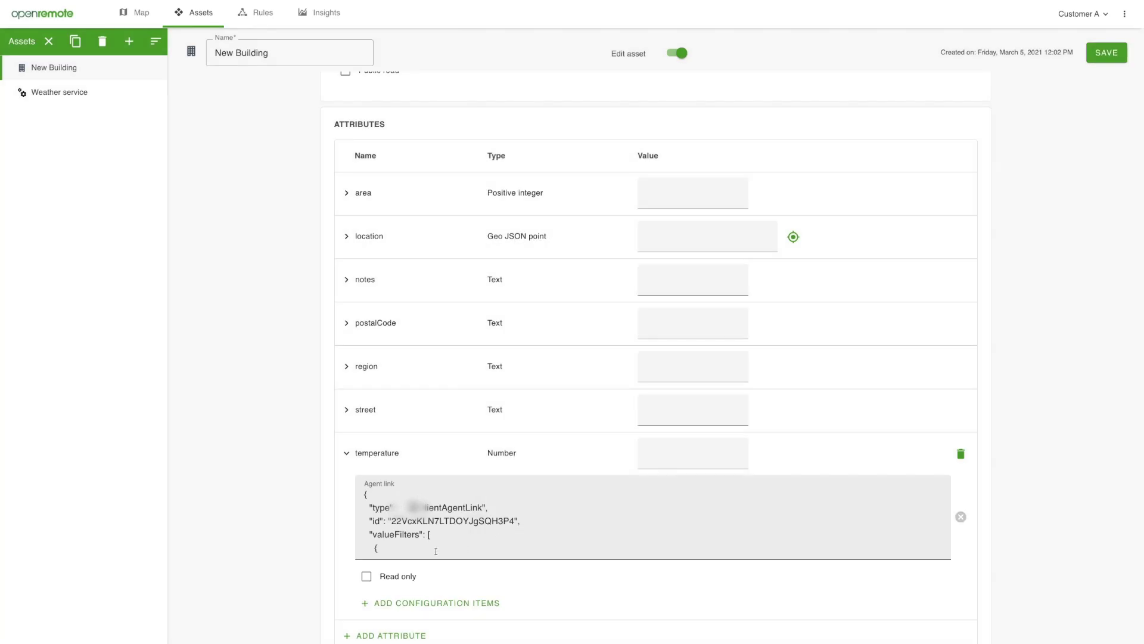
left_click(1116, 52)
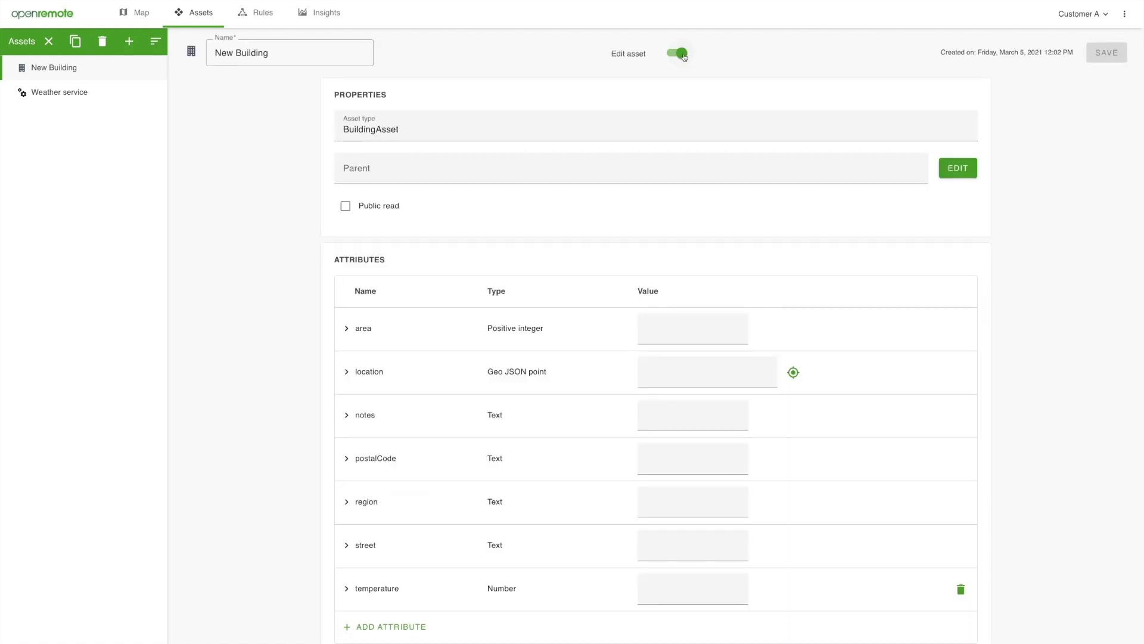
Turn off editing on New Building and open the Add asset dialog under it
left_click(680, 53)
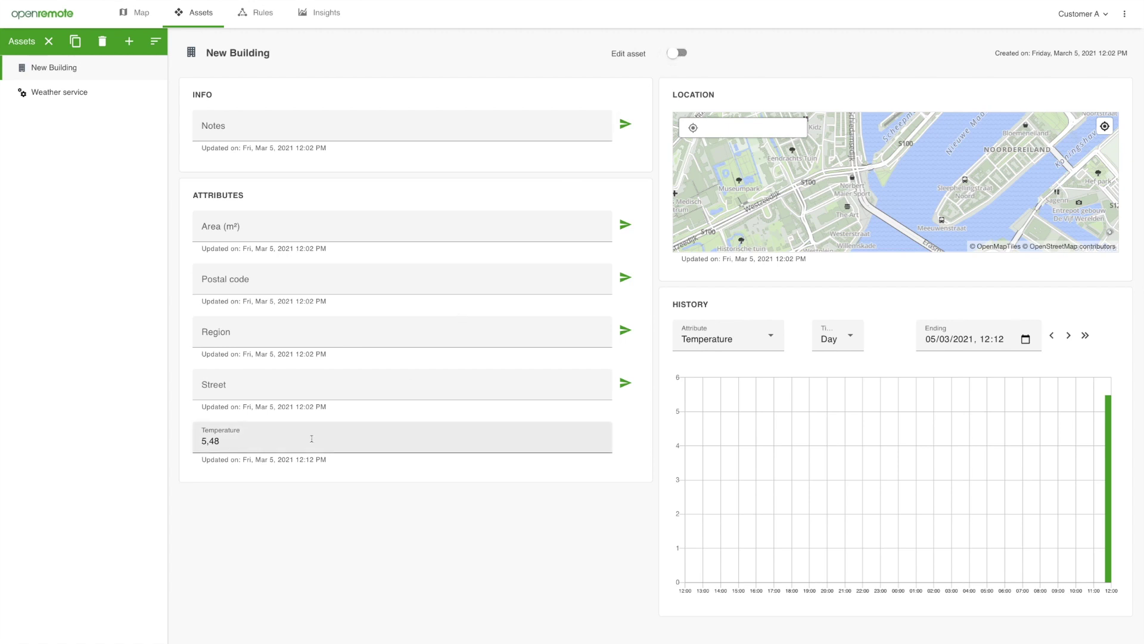
left_click(128, 41)
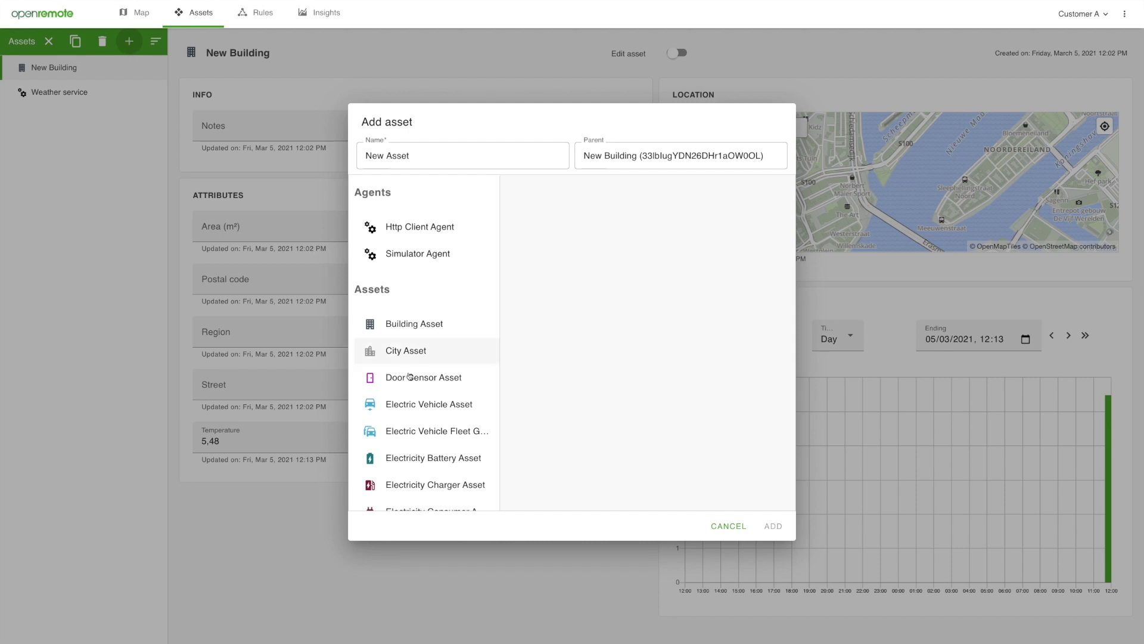
Add a Light Asset named 'New Light' under New Building and expand the building in the tree
scroll(457, 397, "down", 5)
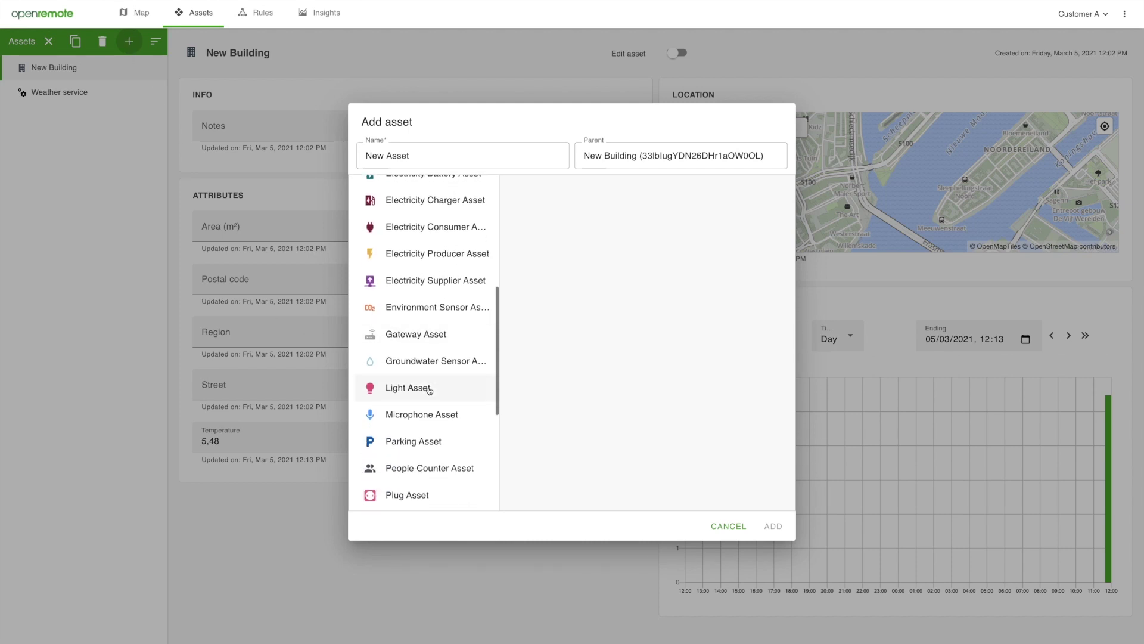
left_click(421, 389)
left_click_drag(410, 156, 386, 156)
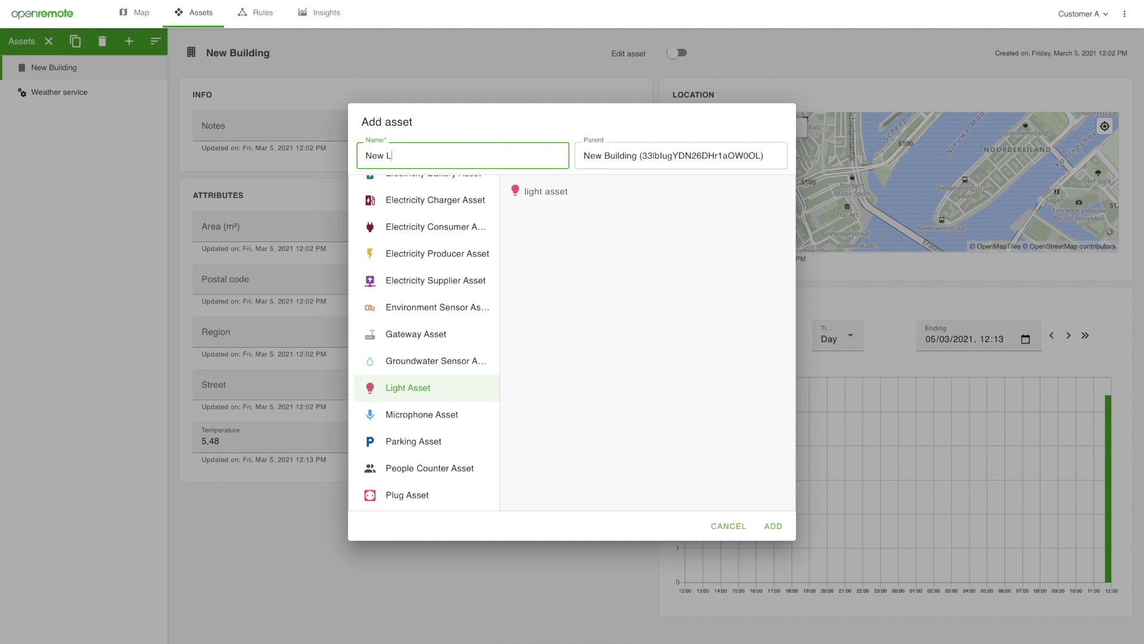
type("ight")
left_click(752, 522)
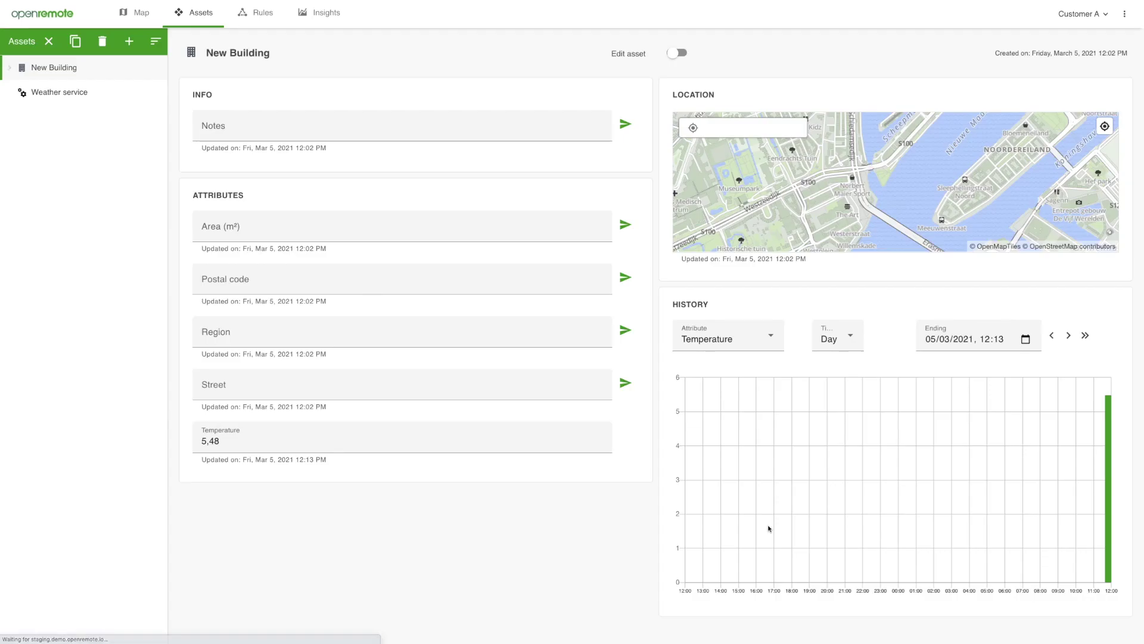
left_click(10, 68)
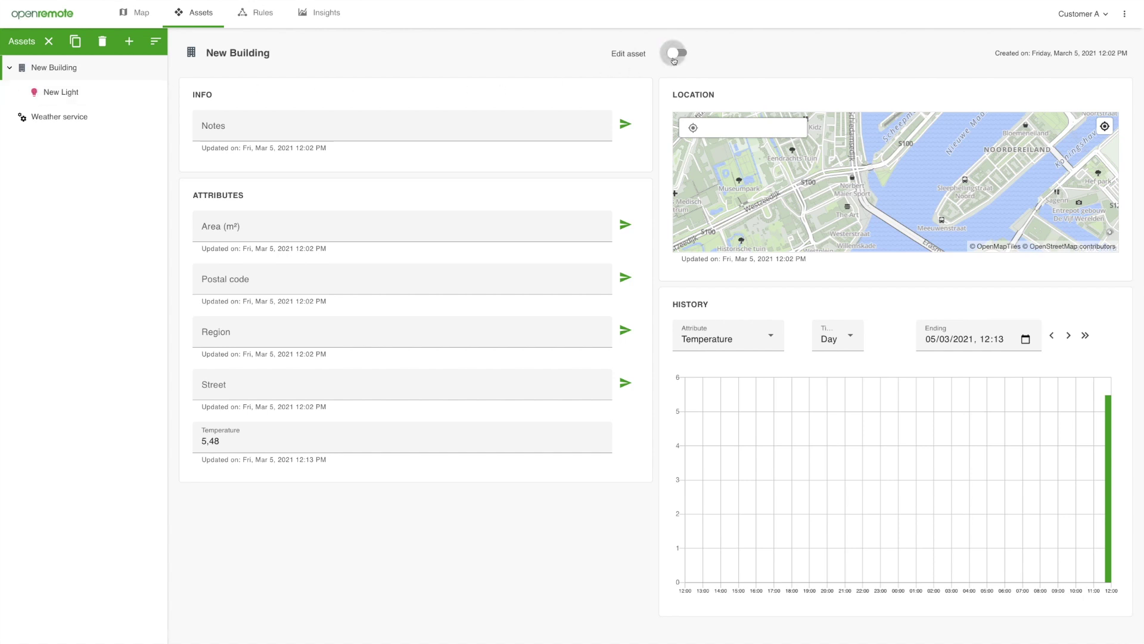
Save New Building's location on the Leuvehaven quay (4.485479492064542, 51.9136…) and view it on the Map
left_click(674, 57)
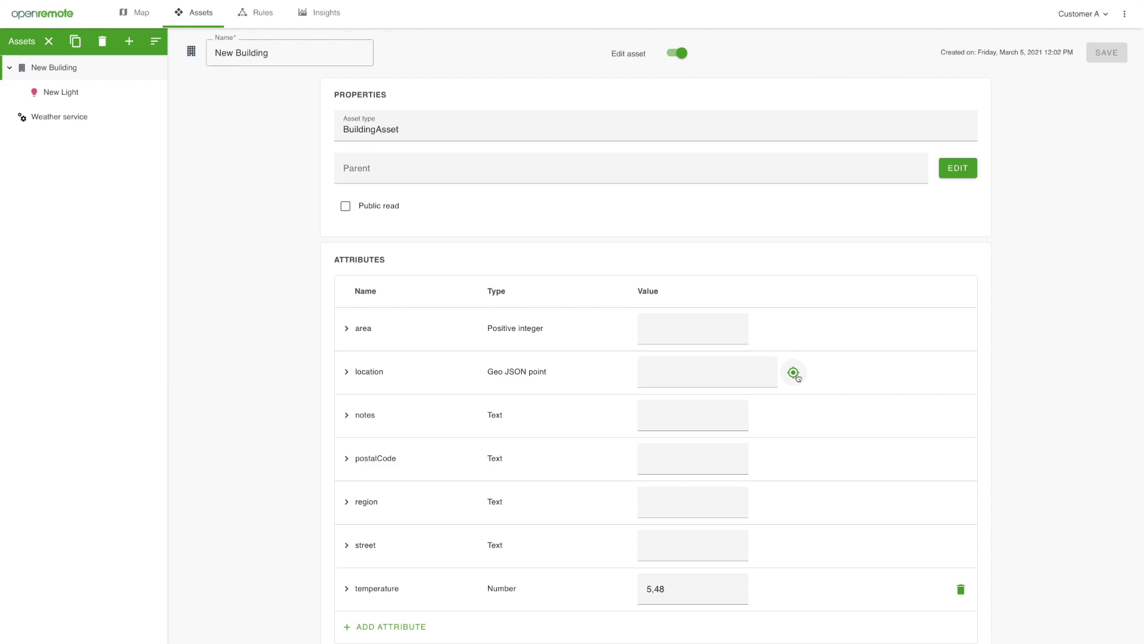
left_click(796, 376)
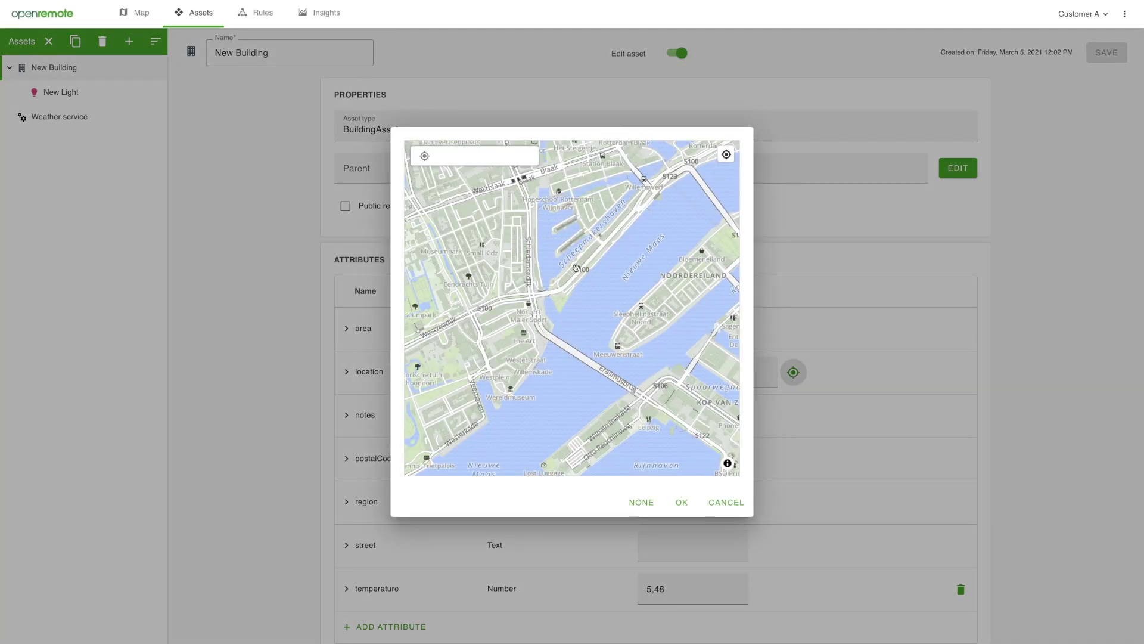
double_click(576, 270)
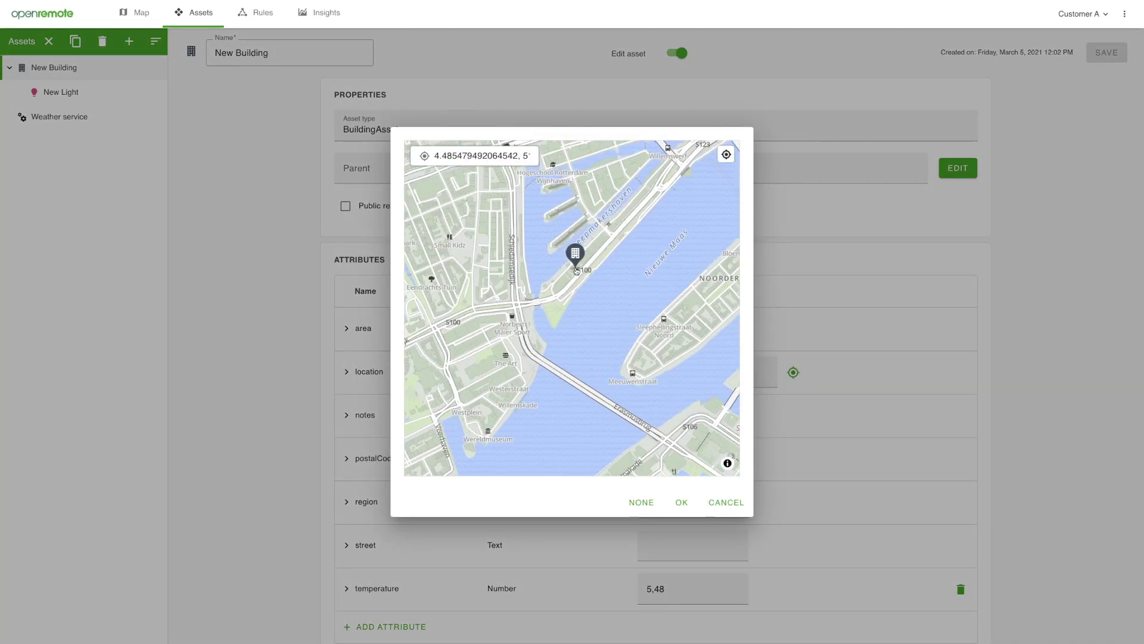
left_click(682, 504)
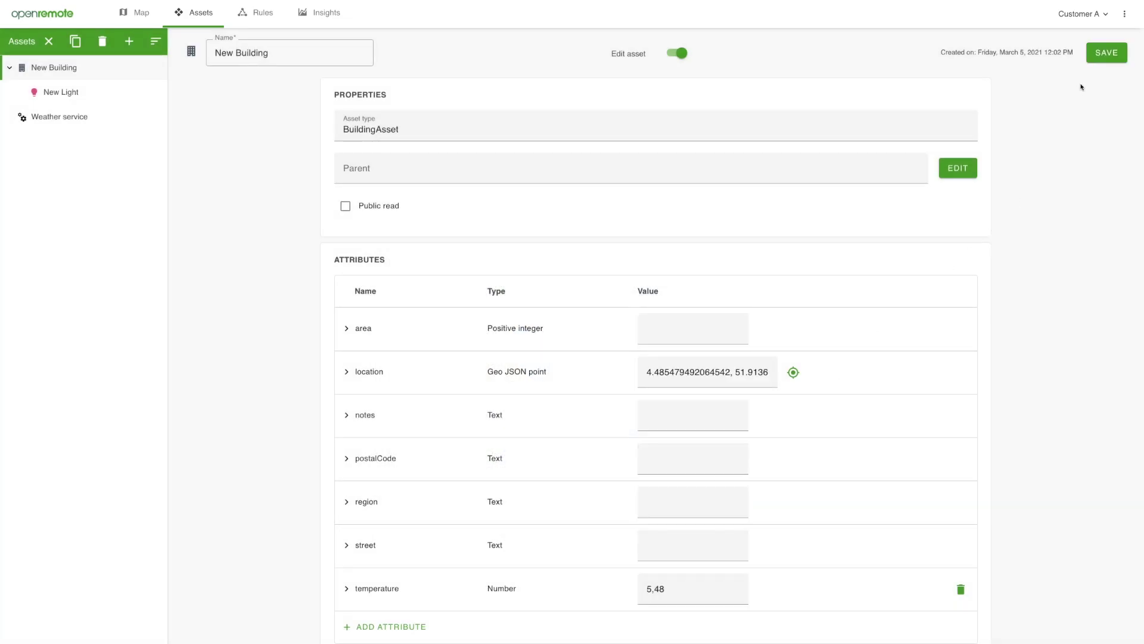
left_click(1101, 59)
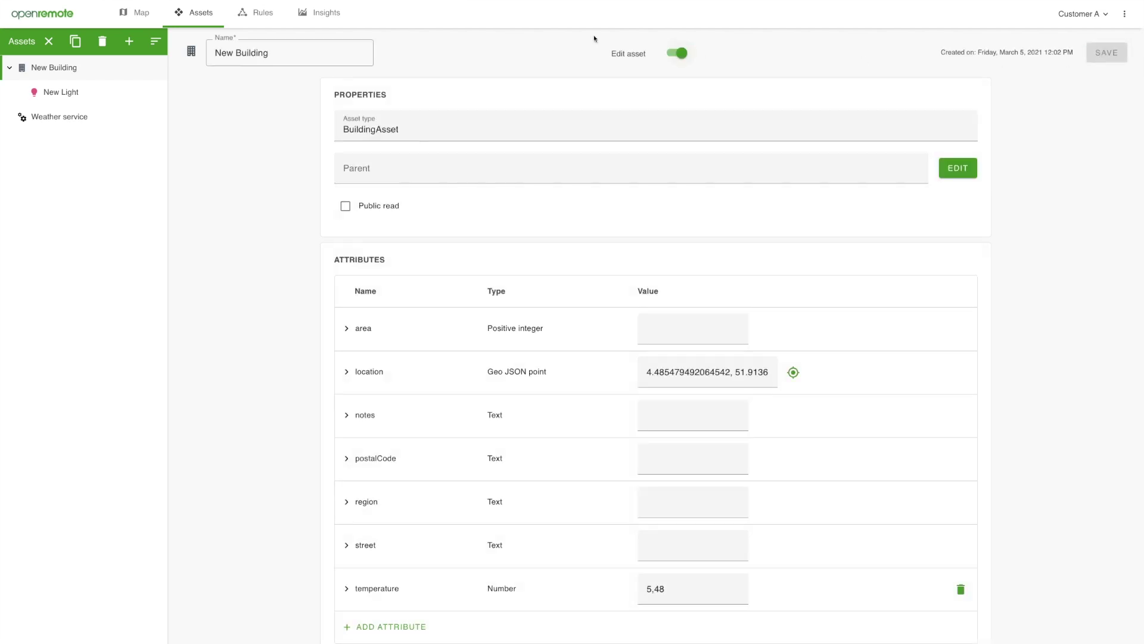
left_click(143, 14)
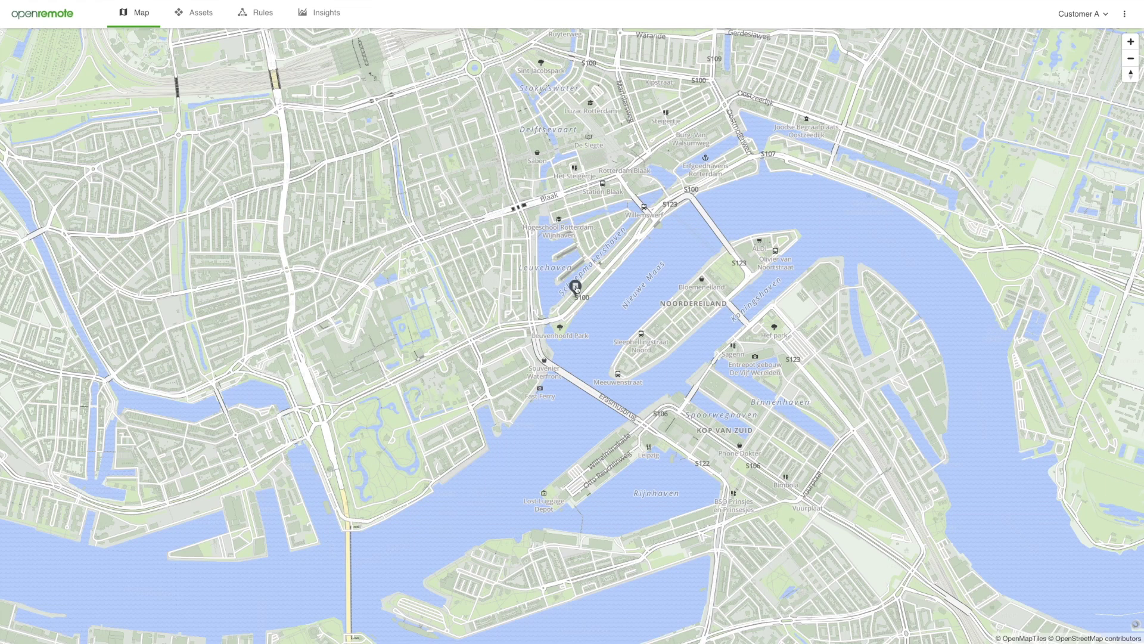
View New Building's map info card showing temperature 5.48, then return to the Assets page
left_click(575, 285)
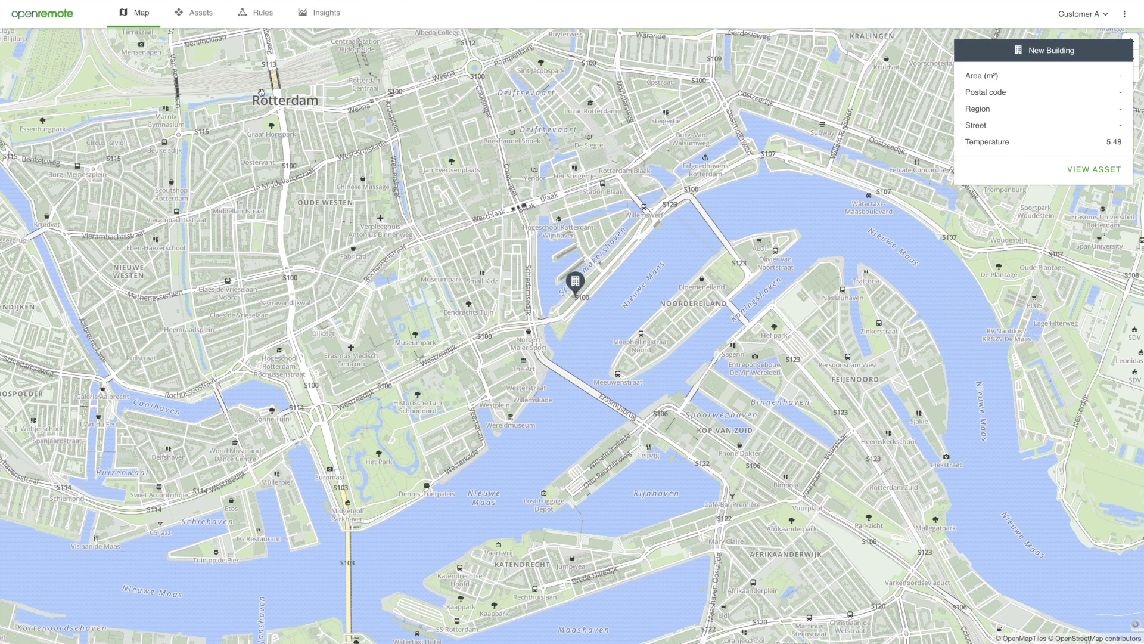
left_click(202, 22)
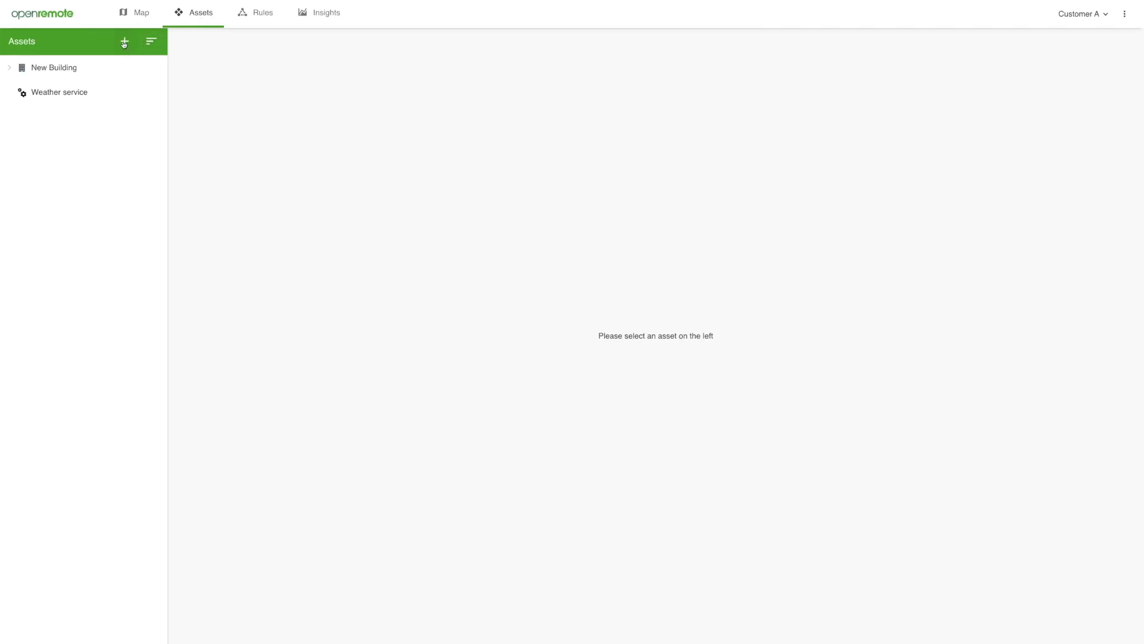
Create a top-level Gateway Asset named 'Second Building'
left_click(124, 43)
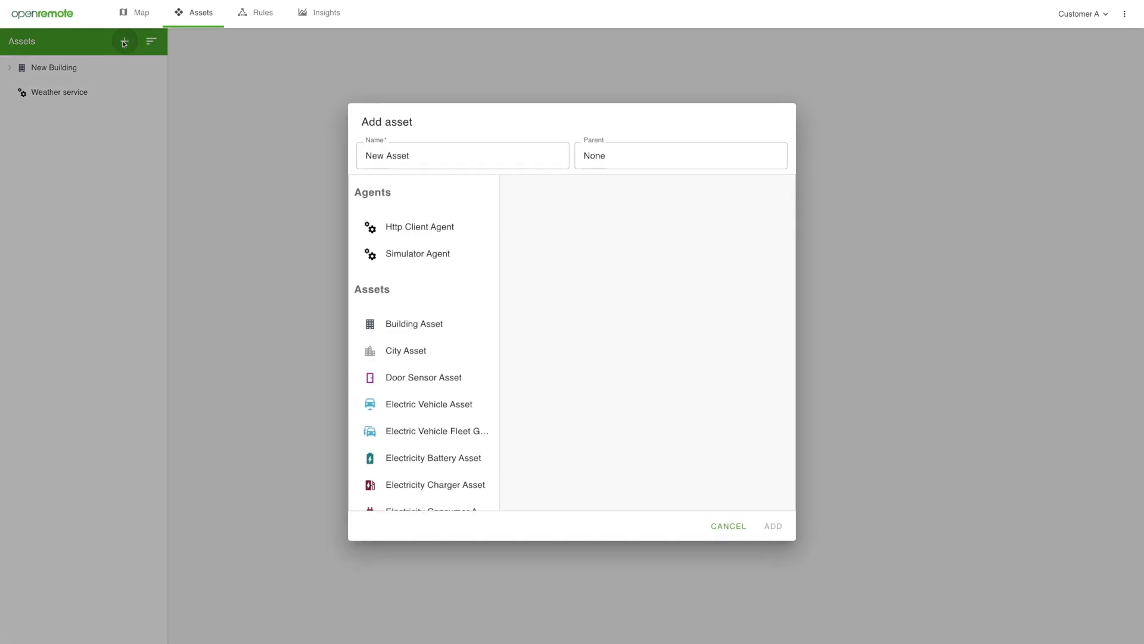
scroll(397, 414, "down", 3)
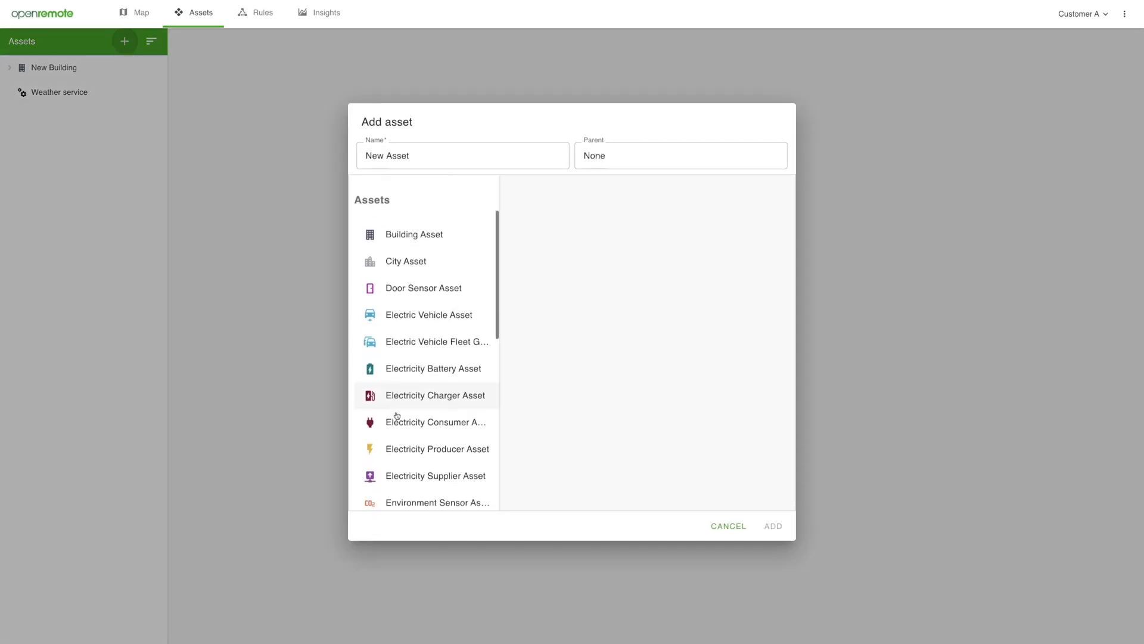
left_click(417, 438)
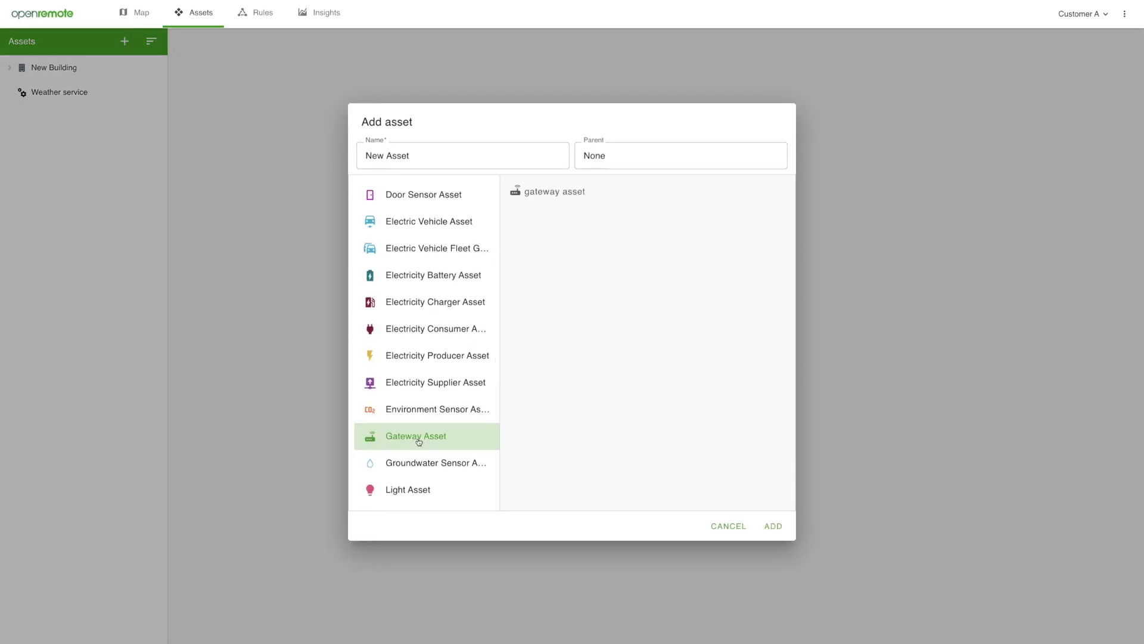
left_click(416, 155)
left_click_drag(416, 155, 352, 153)
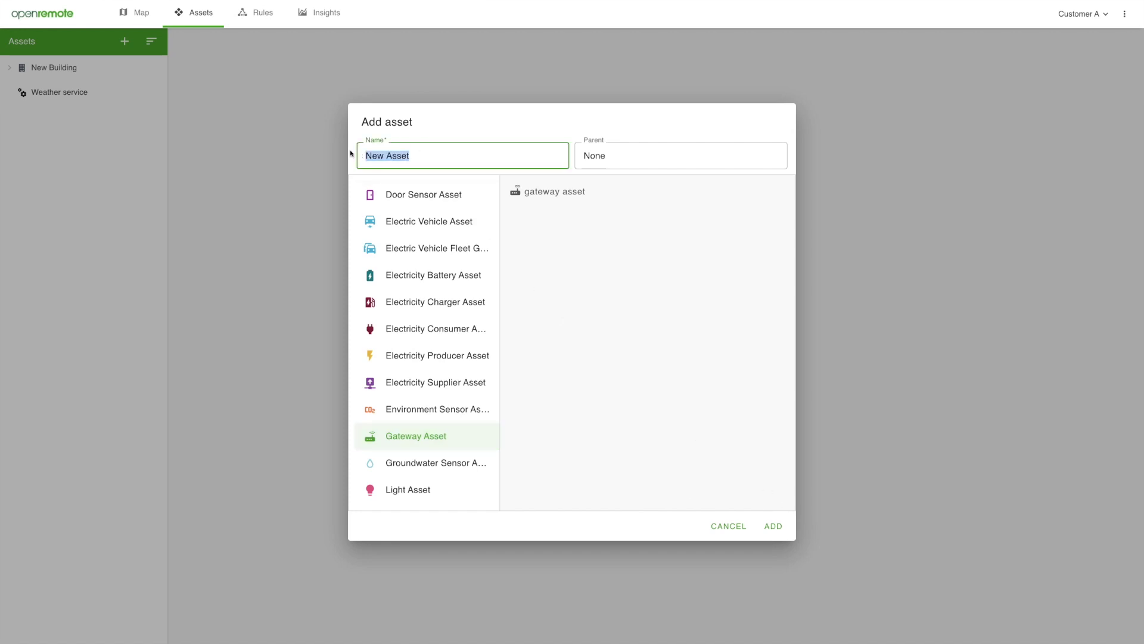
type("Second Building")
left_click(774, 527)
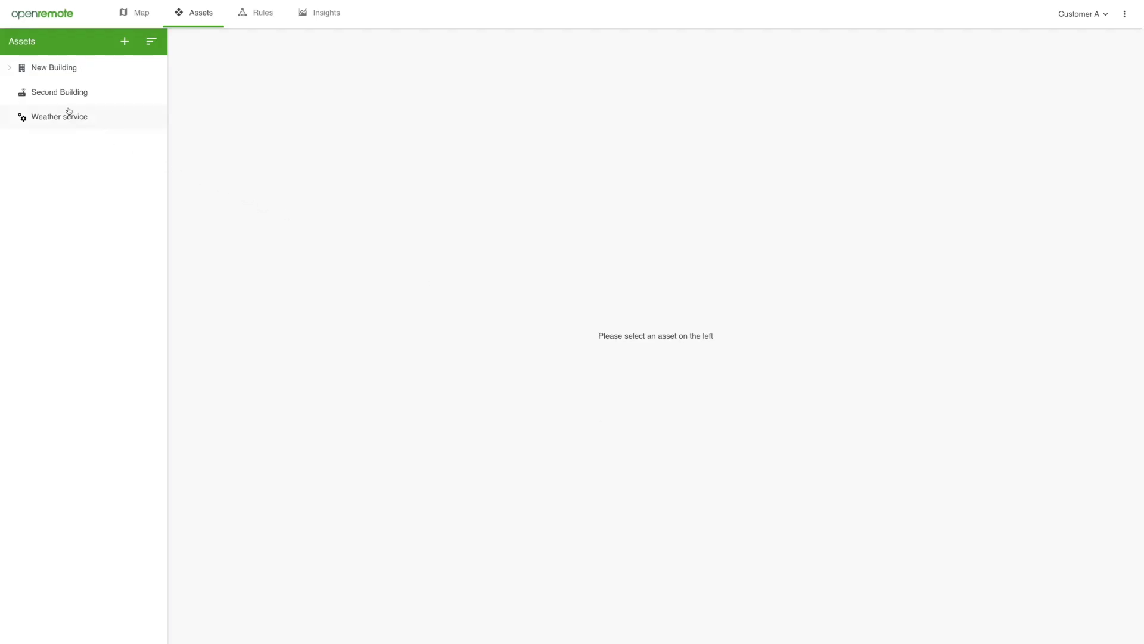
Open the CONNECTED Second Building gateway and expand it to list Heating, Ventilation and other synced devices
left_click(54, 94)
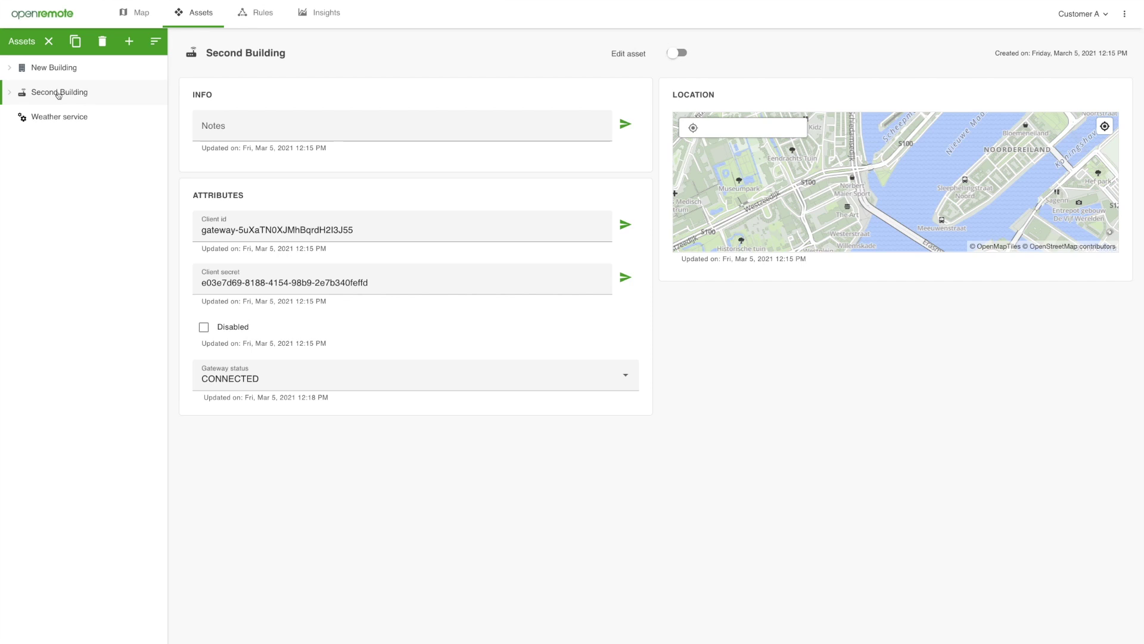
left_click(10, 93)
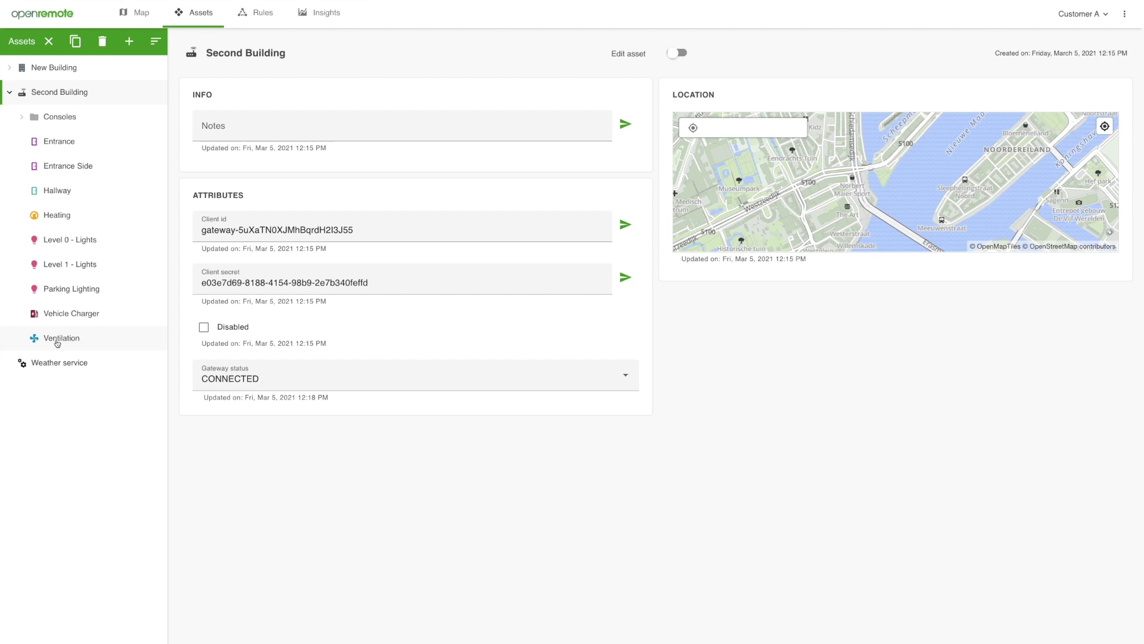
Log out and sign back in to the CustomerA realm as the new user
left_click(1124, 14)
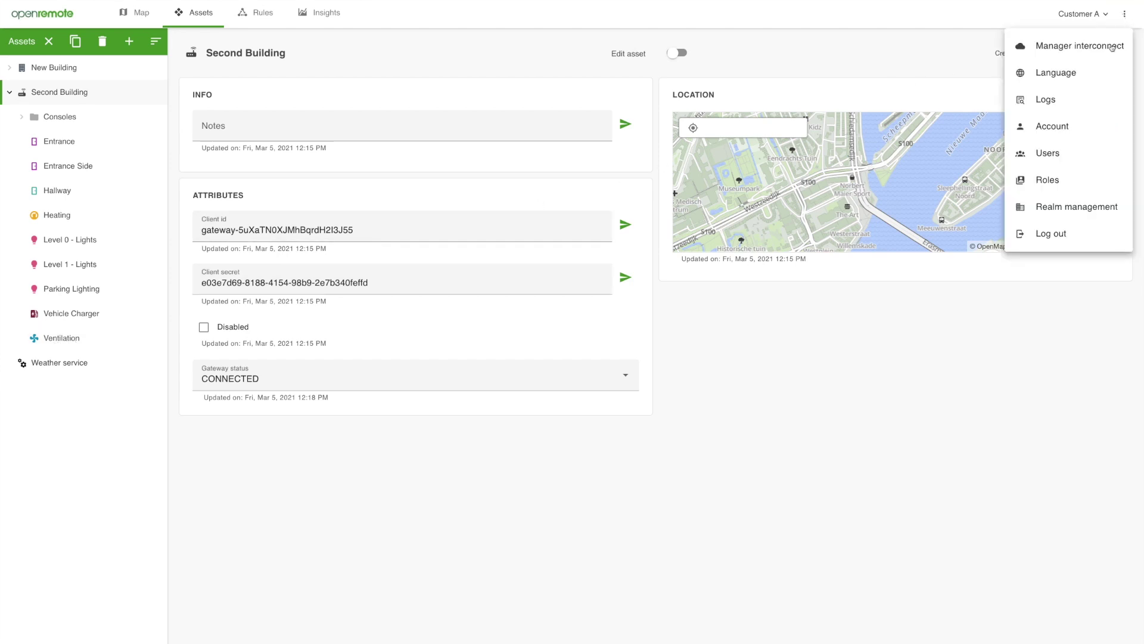
left_click(1040, 236)
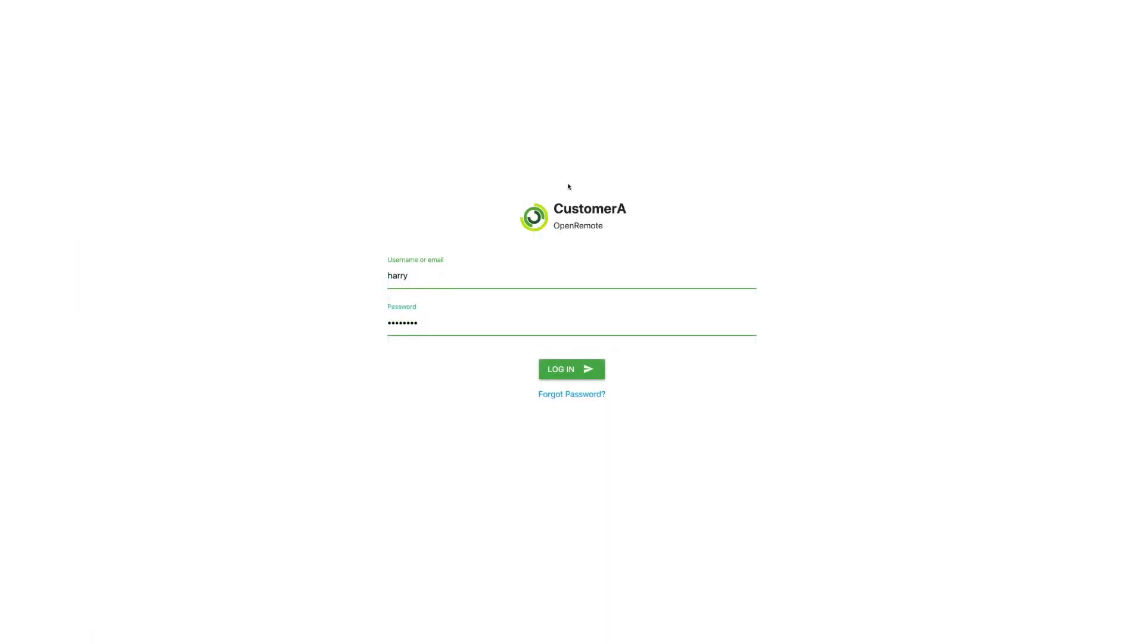
left_click(576, 370)
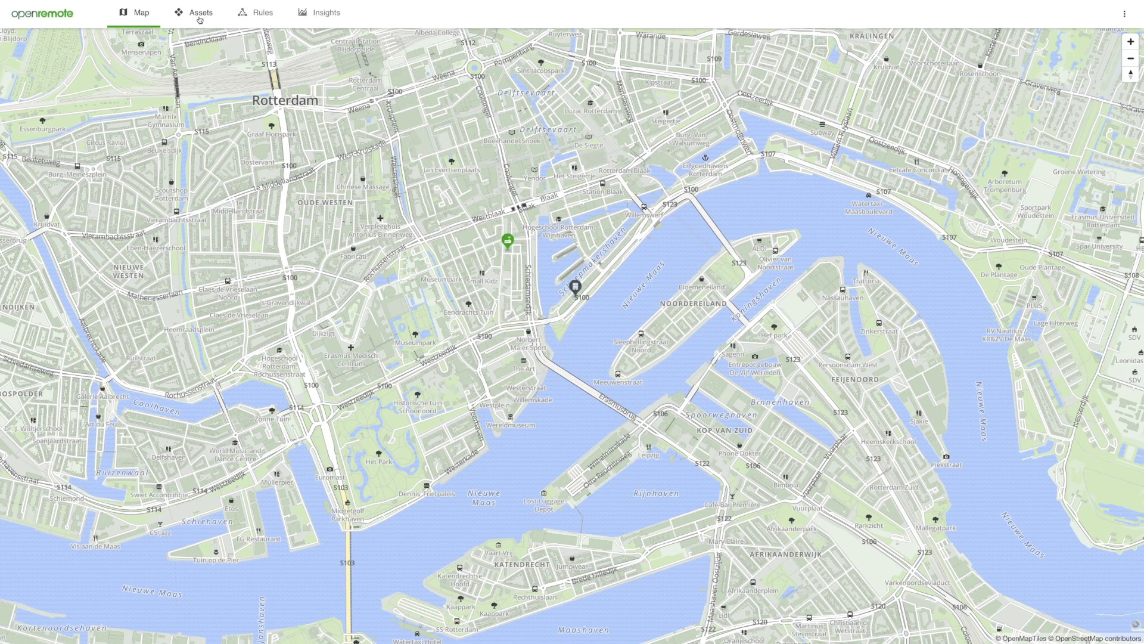
On the Assets page, expand New Building and Second Building to show their child assets
left_click(201, 18)
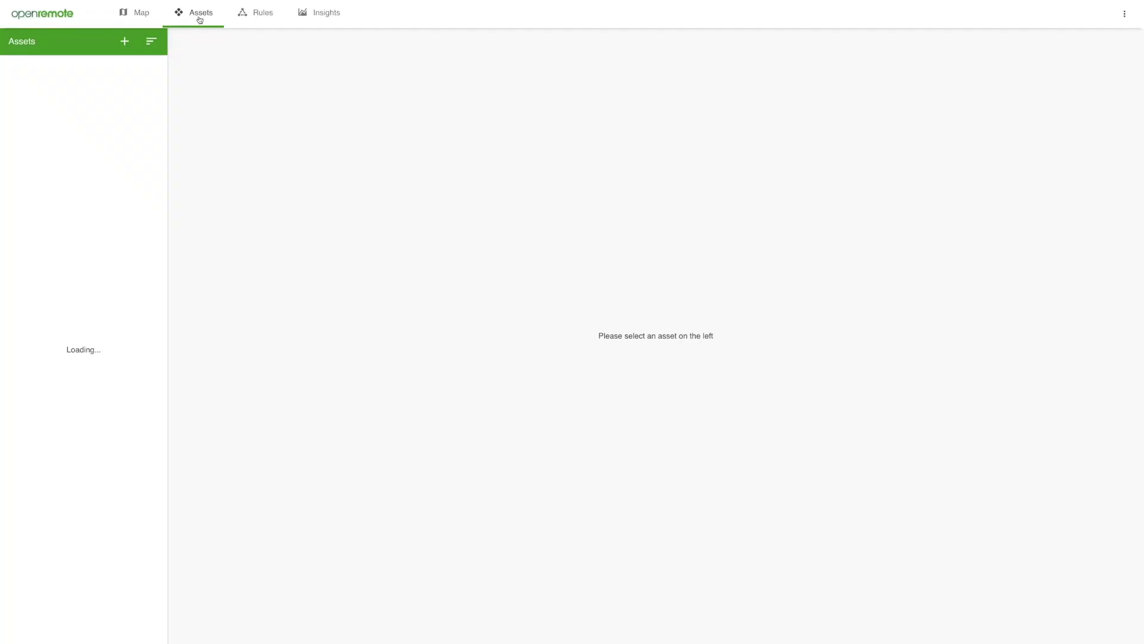
left_click(9, 93)
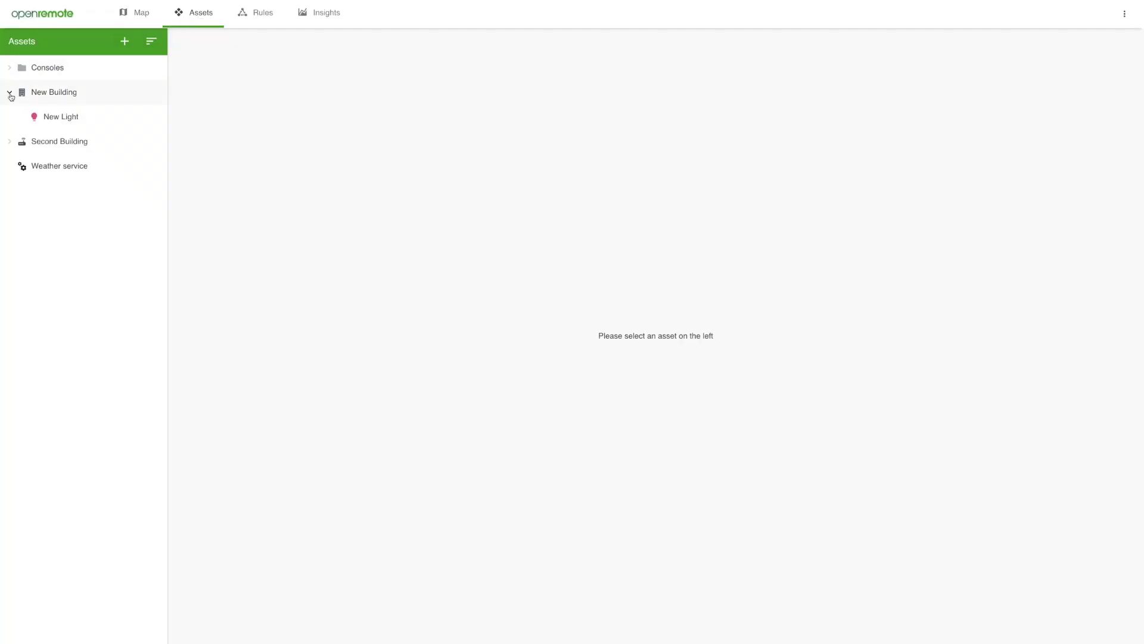
left_click(8, 143)
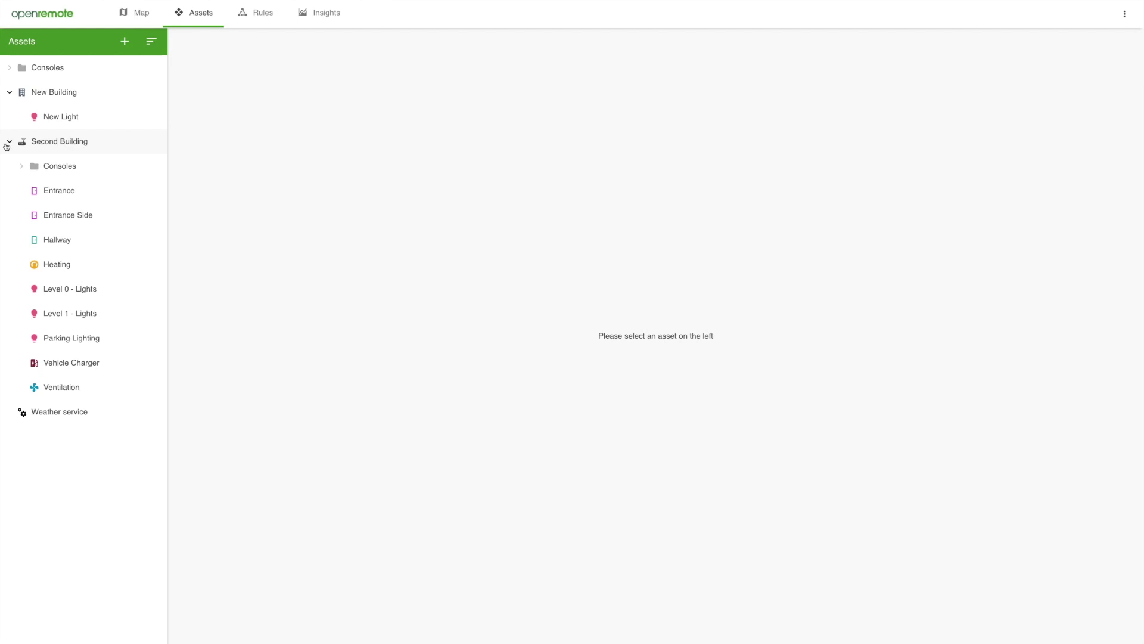
Create a new When-Then rule named 'Turn on lights'
left_click(251, 15)
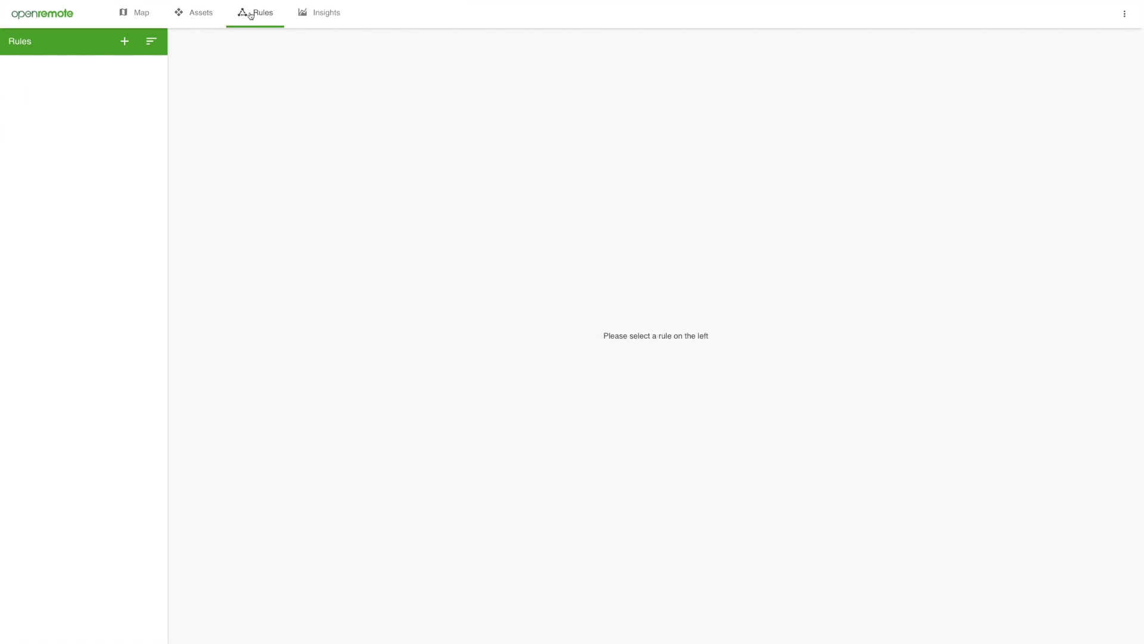
left_click(126, 42)
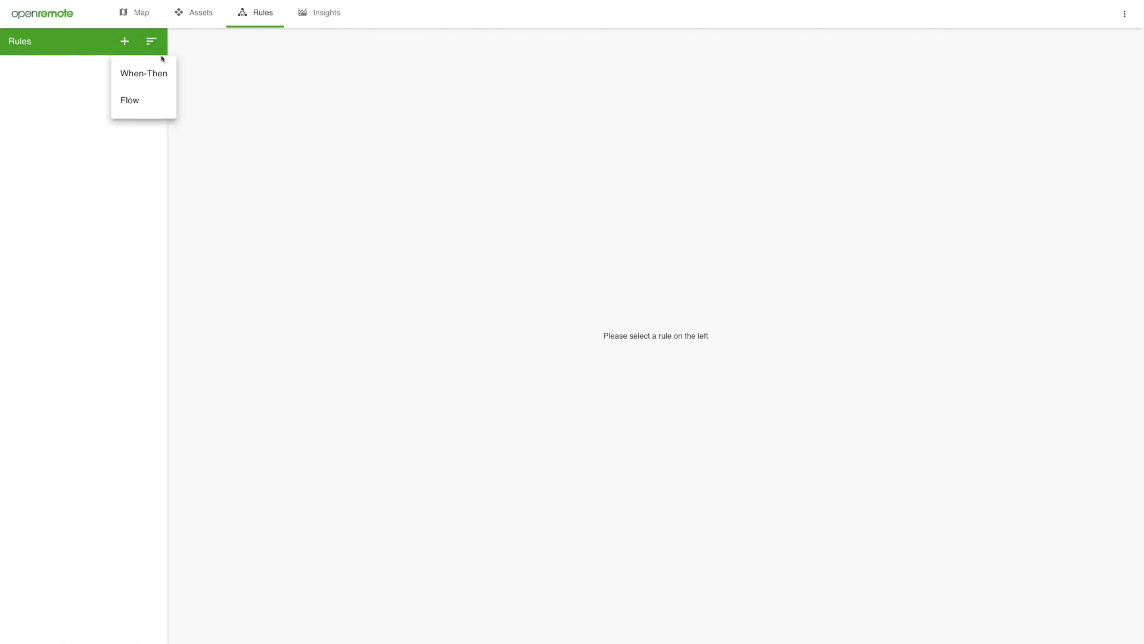
left_click(157, 74)
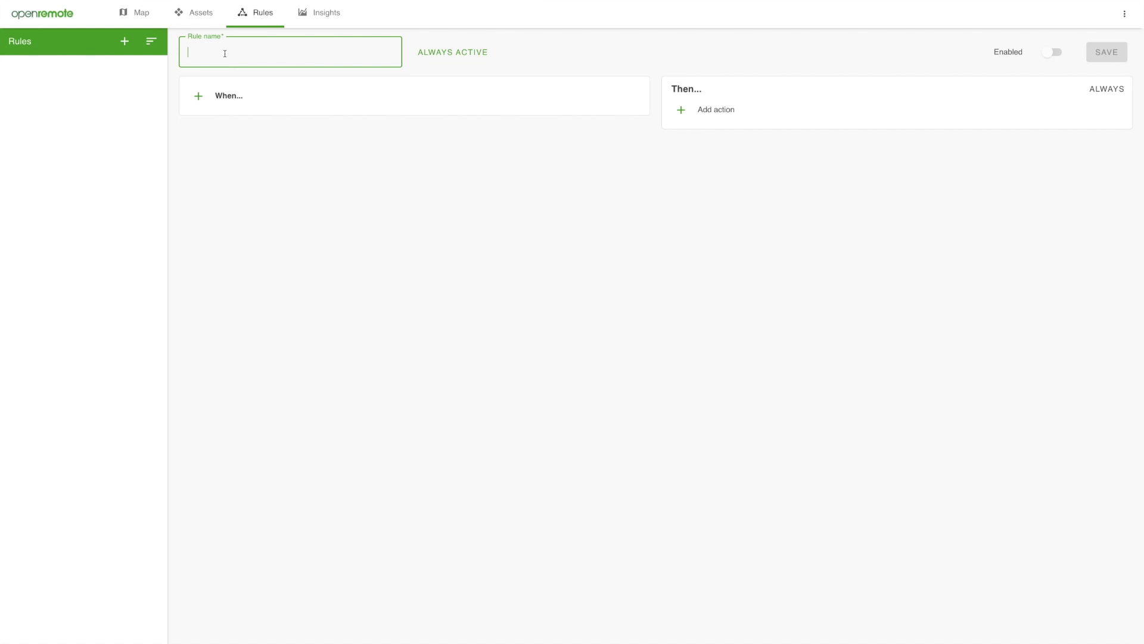
type("Turn on lights 0")
Set the rule condition: New Building's Temperature greater than 5
left_click(199, 95)
left_click(209, 125)
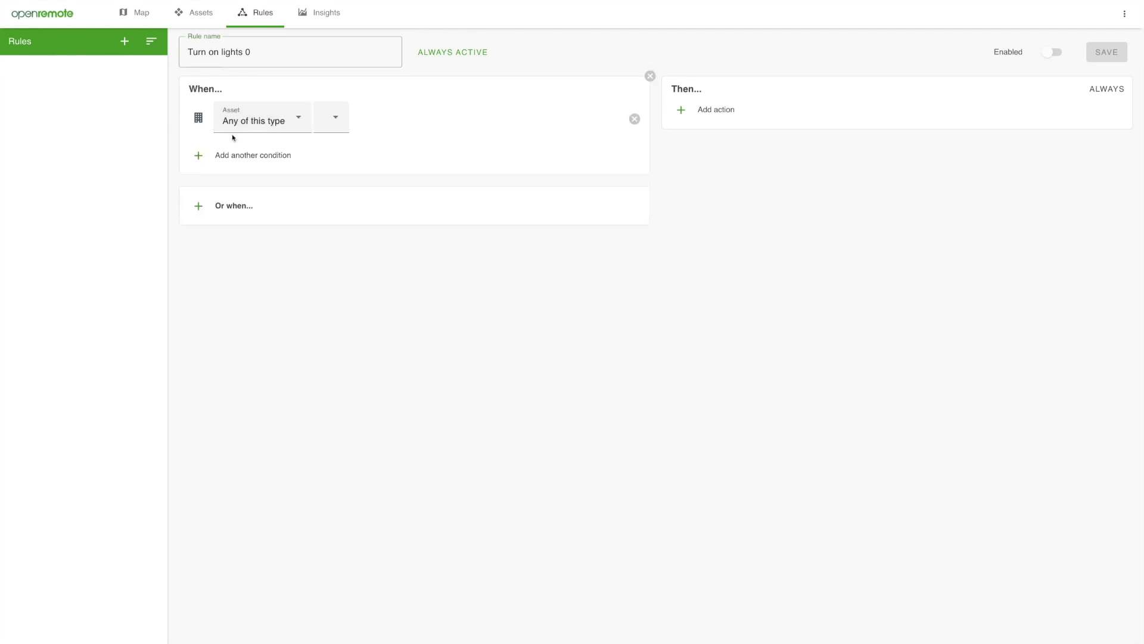
left_click(236, 126)
left_click(250, 177)
left_click(316, 128)
left_click(338, 149)
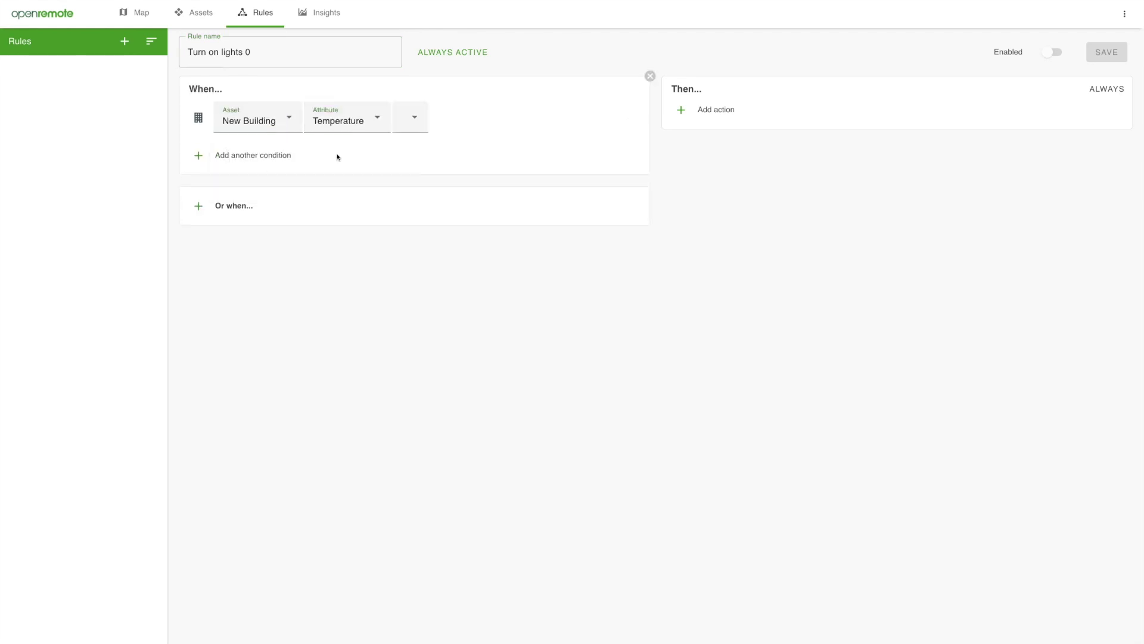
left_click(420, 125)
left_click(433, 201)
left_click(524, 119)
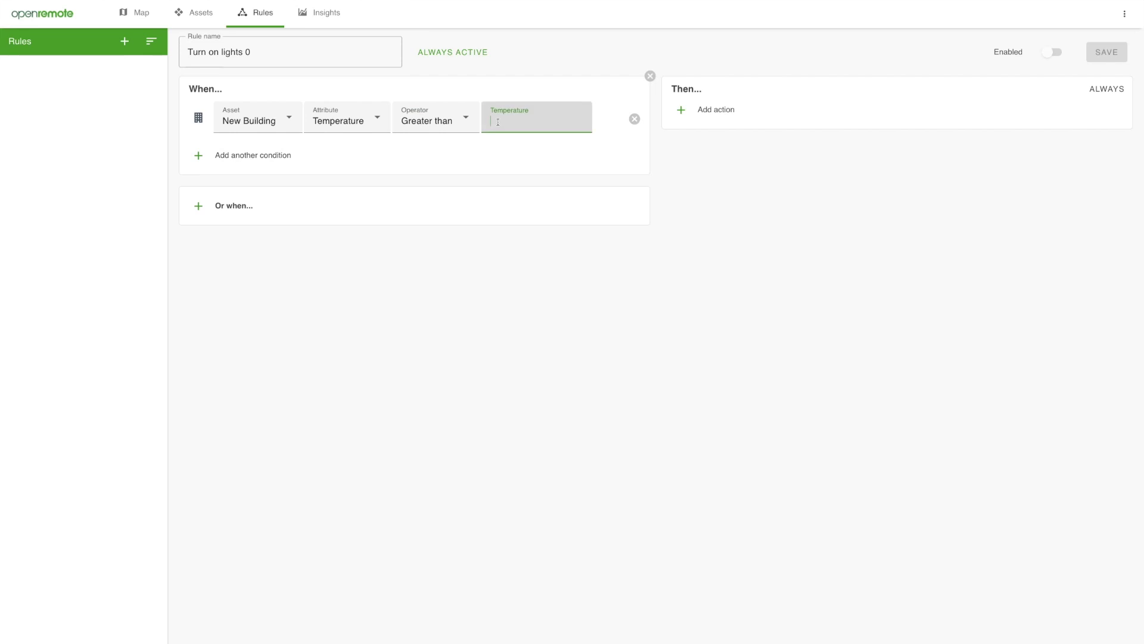
type("5")
Add an action switching New Light's On off attribute on
left_click(681, 110)
scroll(715, 250, "down", 5)
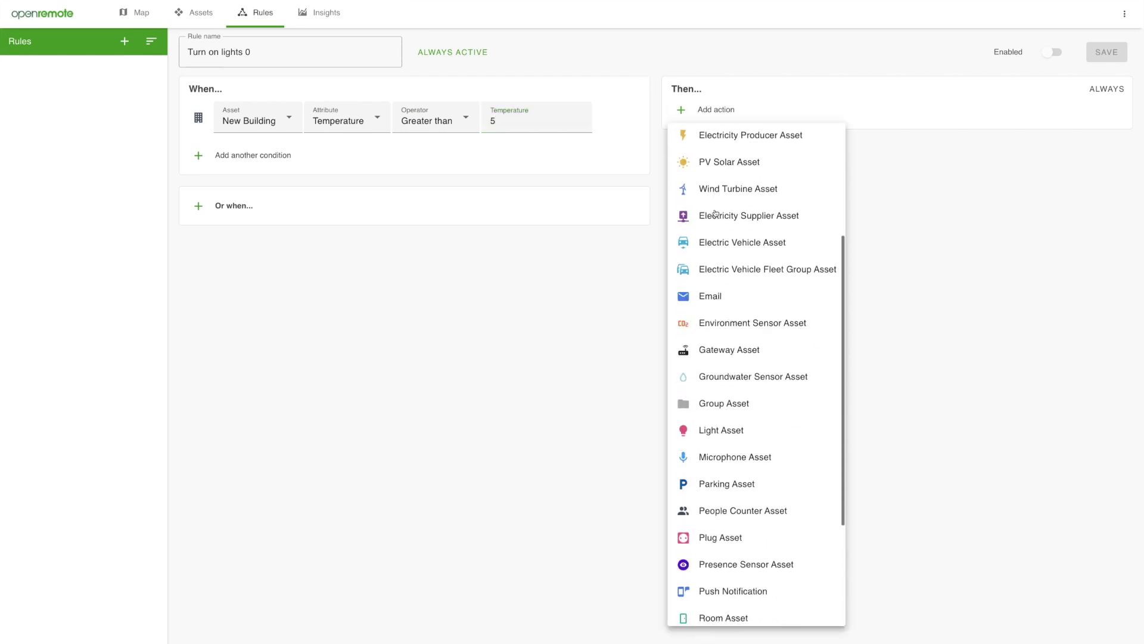
left_click(720, 292)
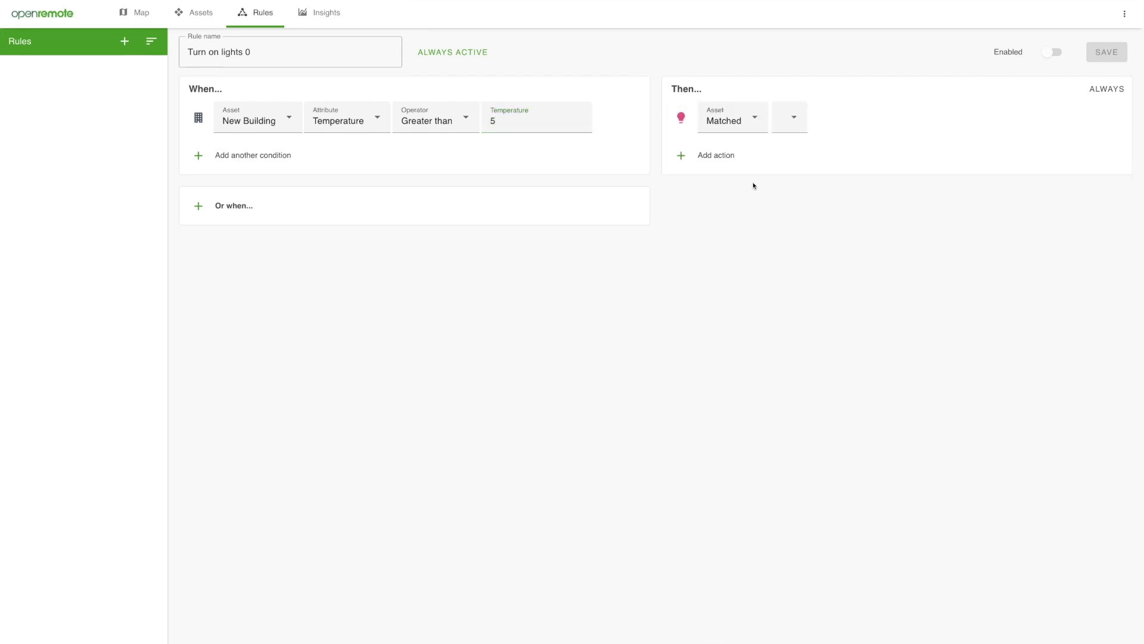
left_click(732, 127)
left_click(727, 231)
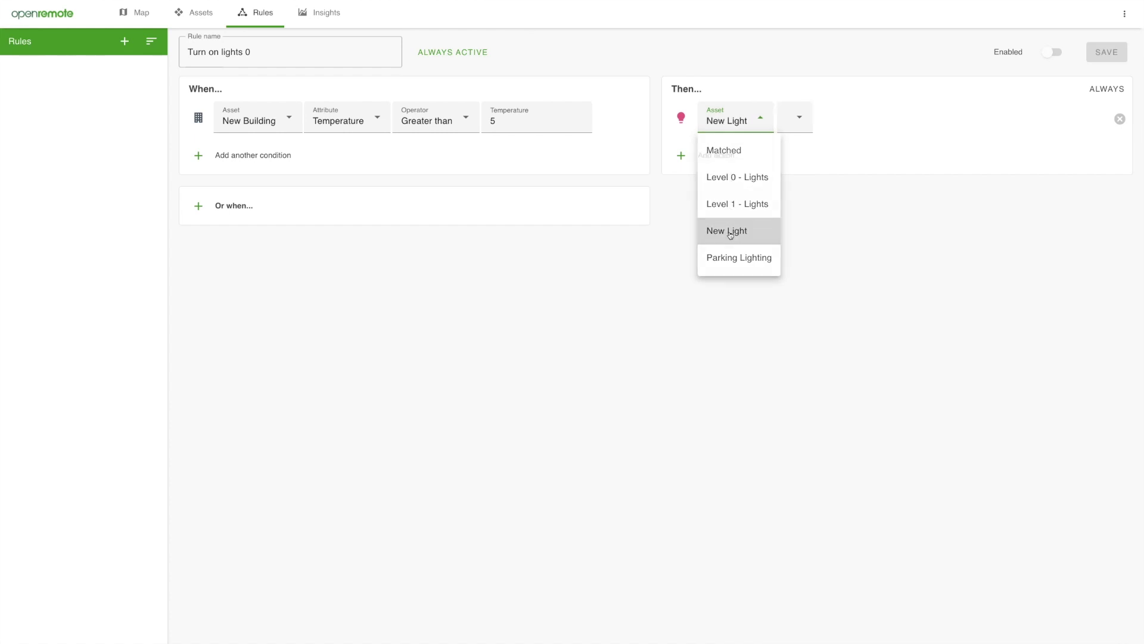
left_click(799, 124)
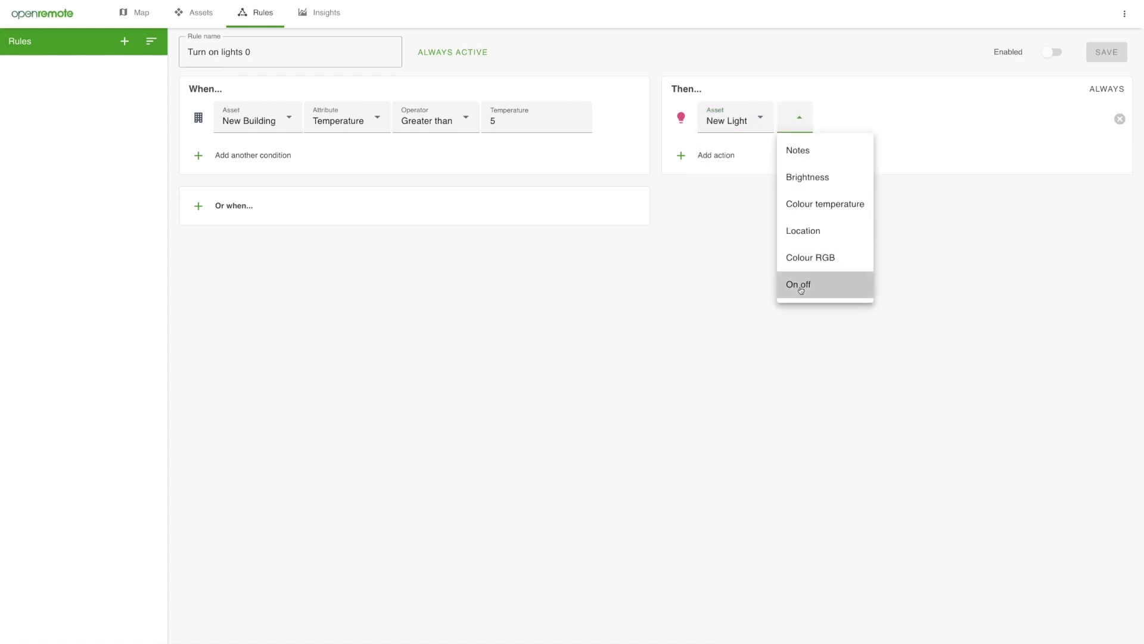
left_click(795, 284)
left_click(862, 118)
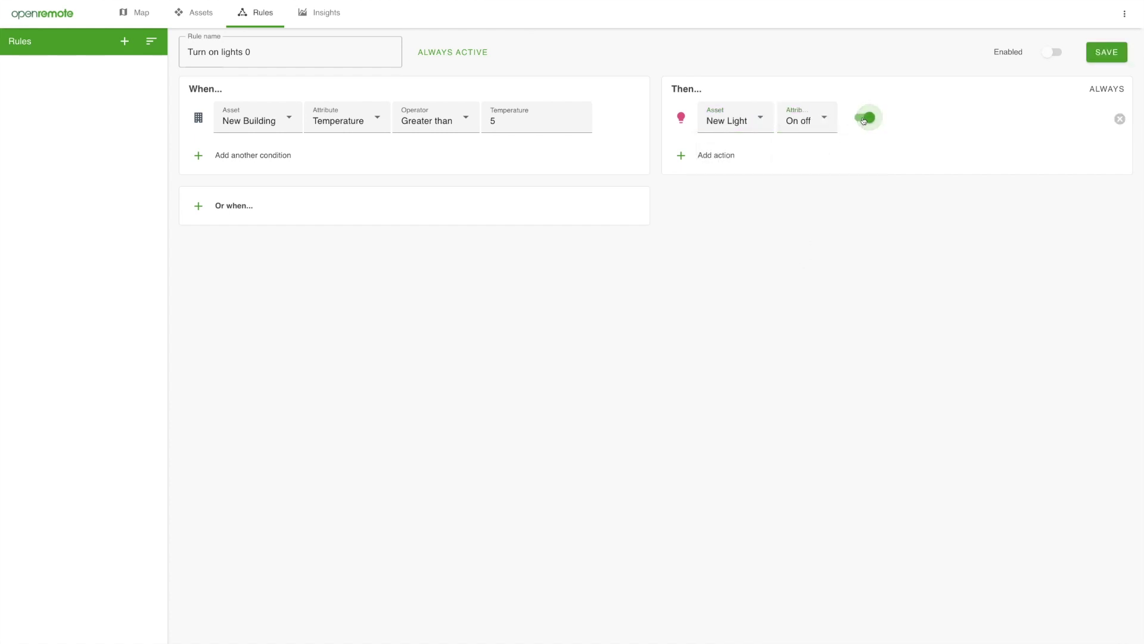
Save the rule and change its schedule to a repeating occurrence that isn't all day
left_click(1119, 57)
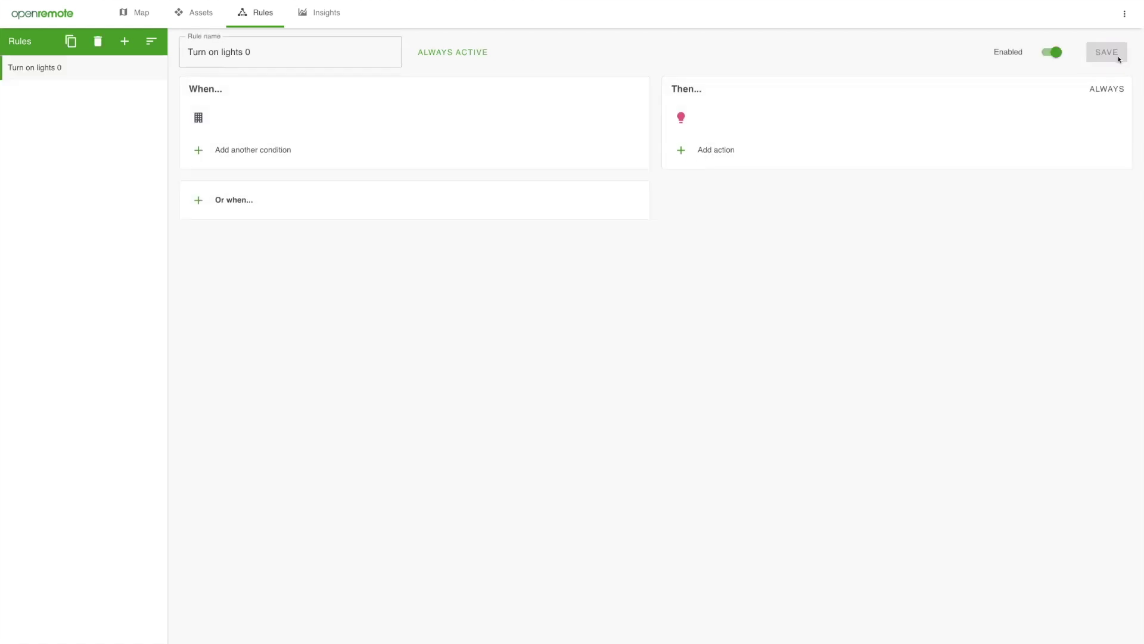
left_click(422, 51)
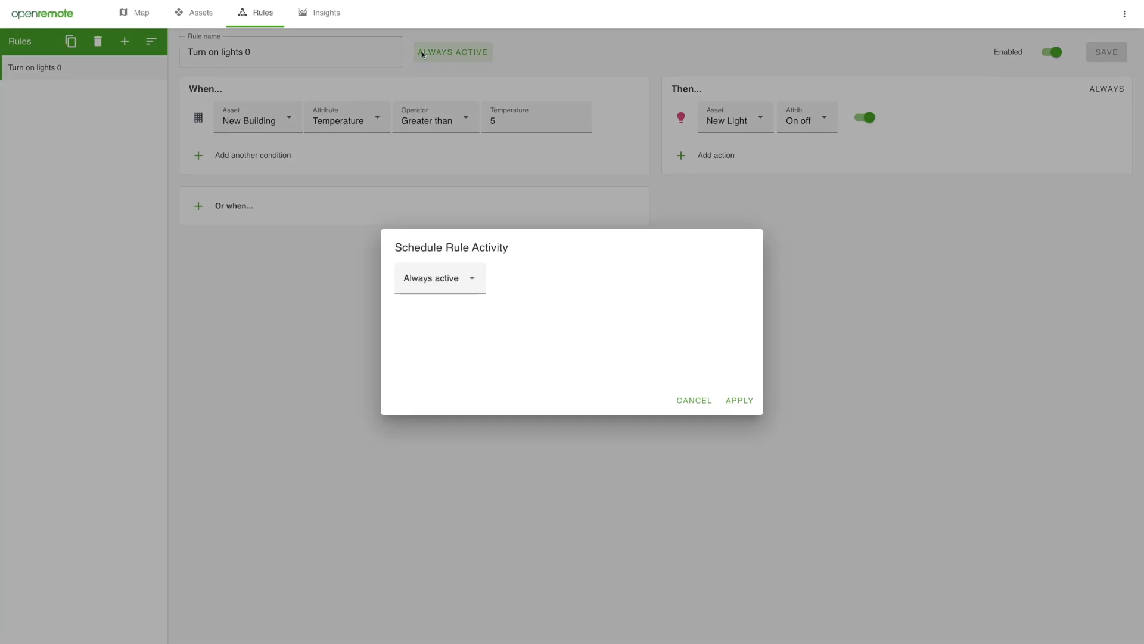
left_click(446, 280)
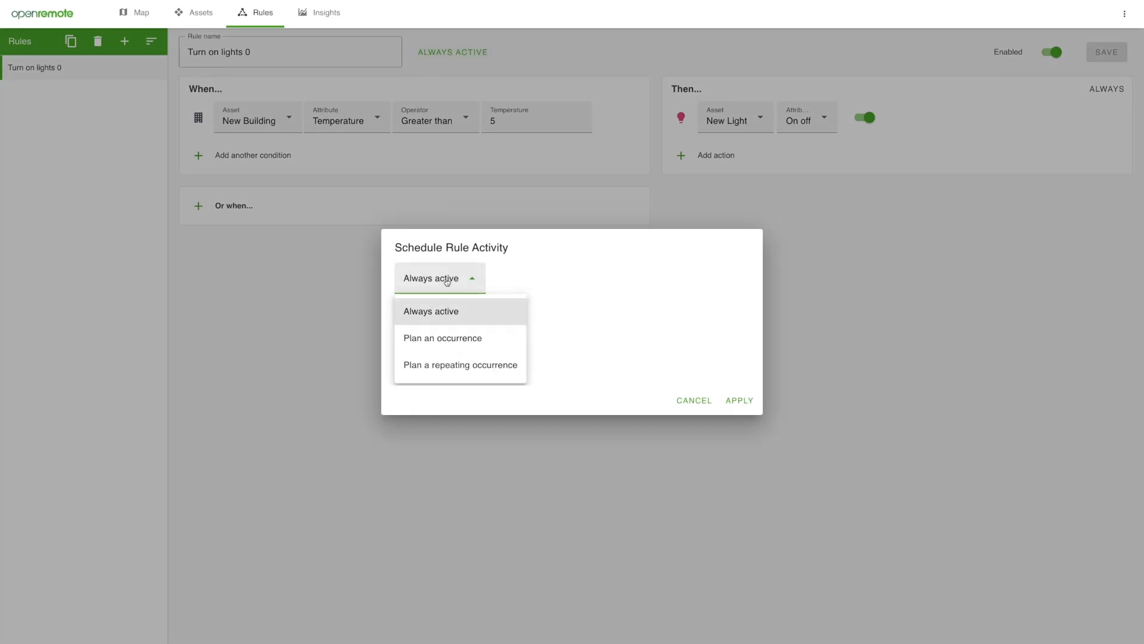
left_click(448, 368)
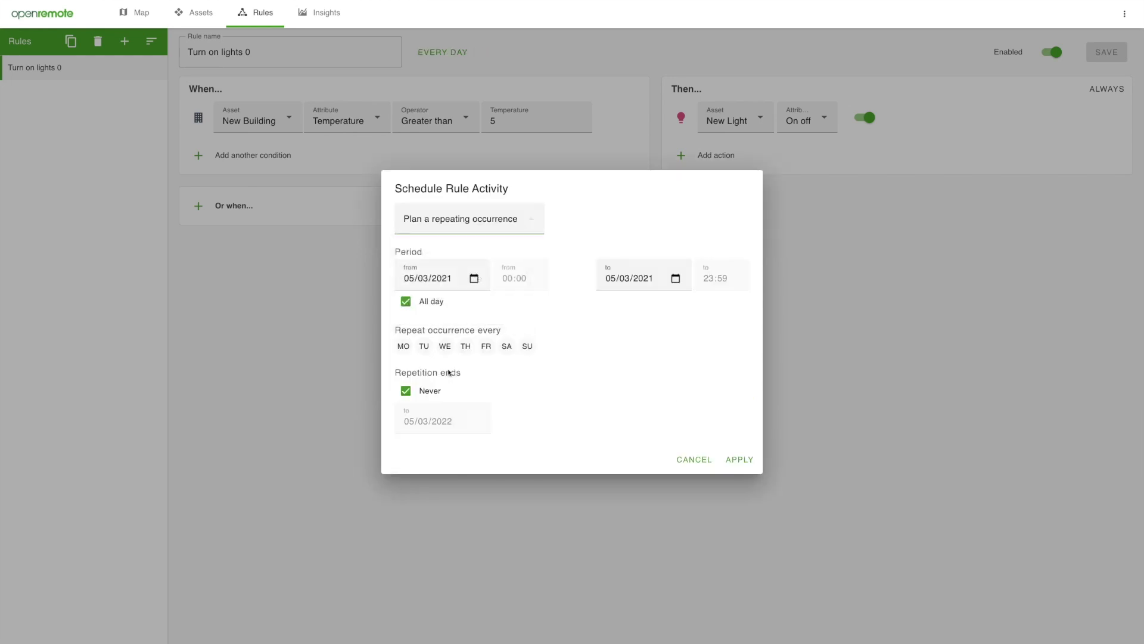
left_click(406, 301)
Set the schedule to 18:00–23:00 on Monday through Friday and apply it
left_click(506, 279)
type("1800")
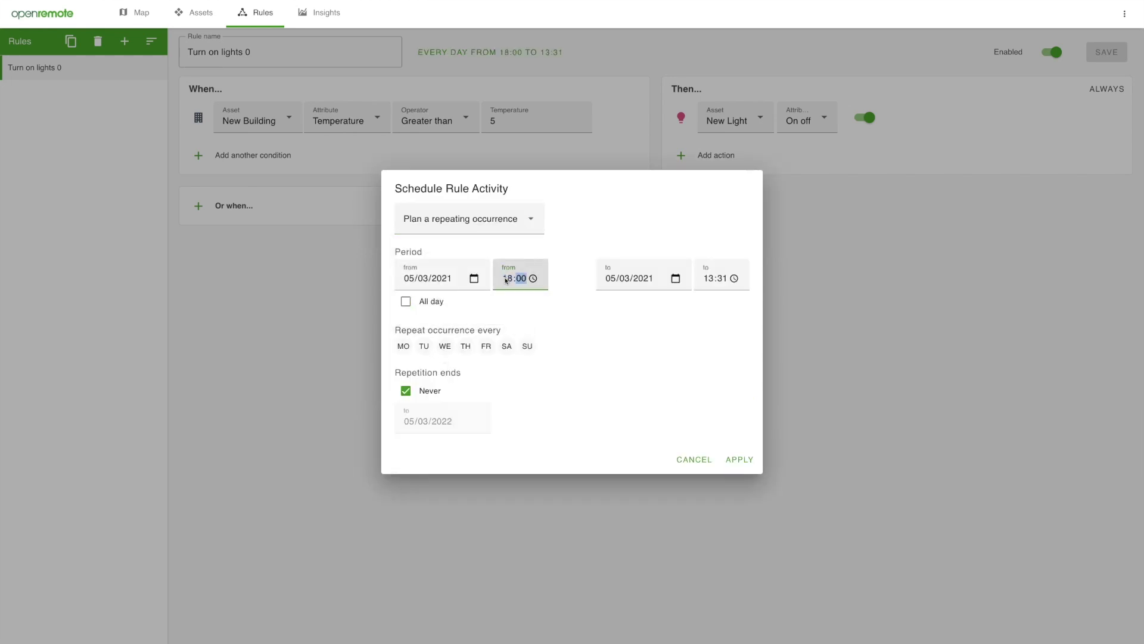
left_click(709, 281)
type("23:00")
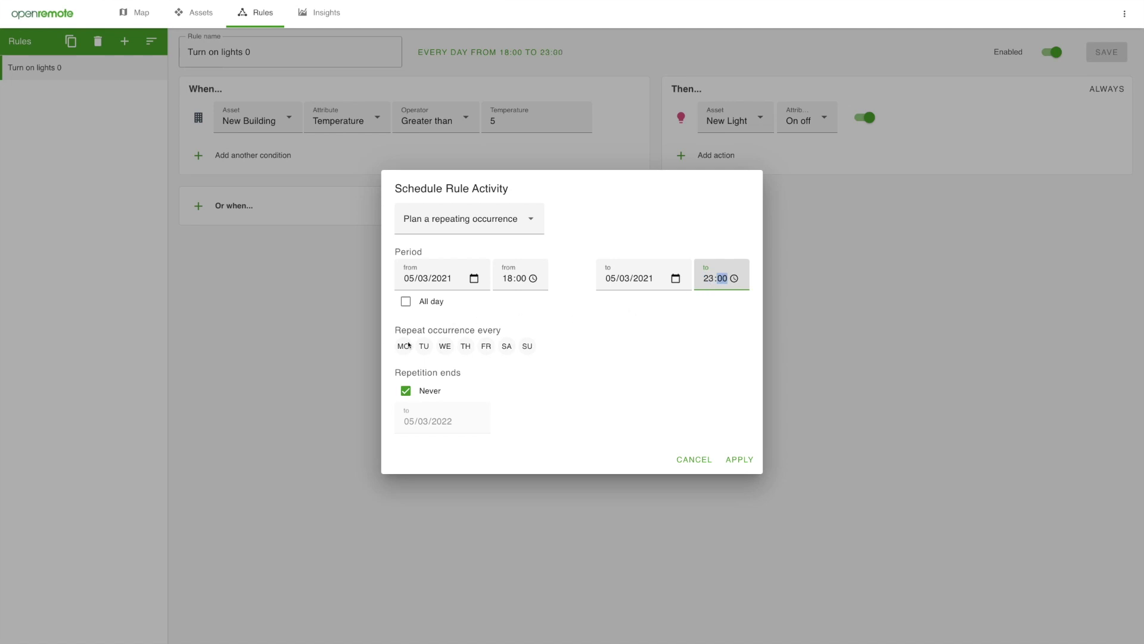
left_click(403, 345)
left_click(424, 346)
left_click(445, 346)
left_click(466, 346)
left_click(486, 346)
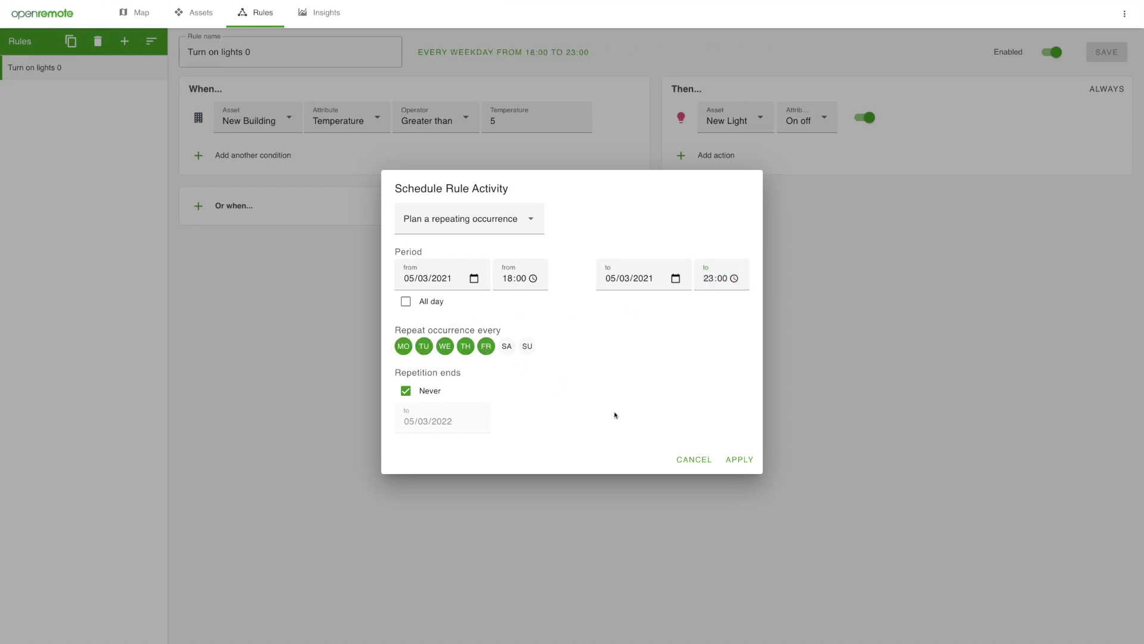
left_click(738, 460)
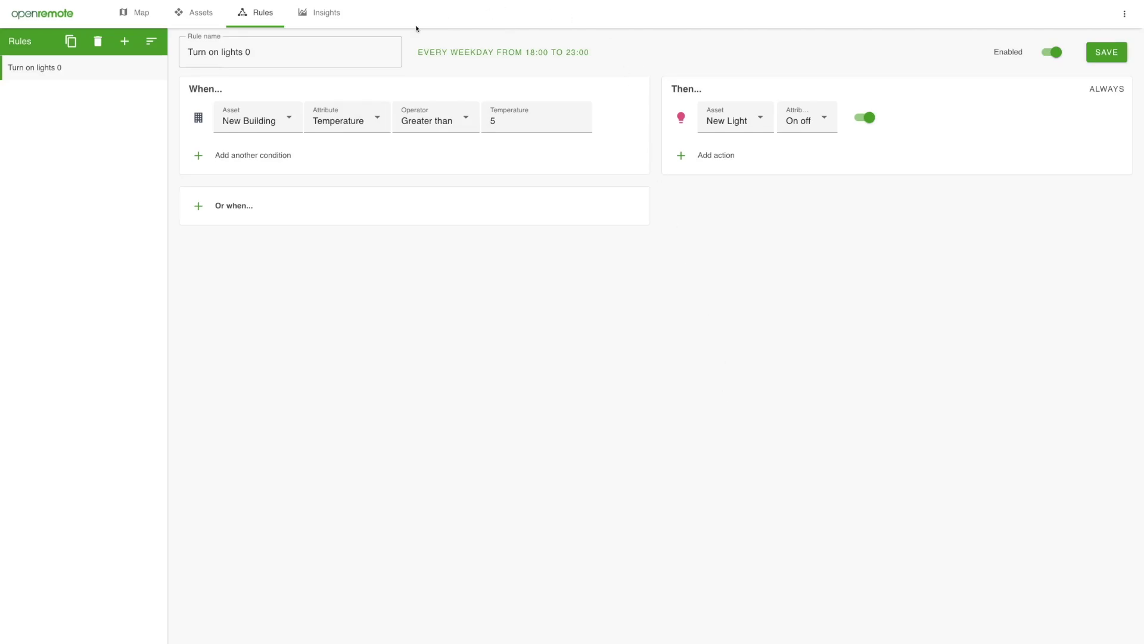
Switch to the Map view of Rotterdam
left_click(138, 20)
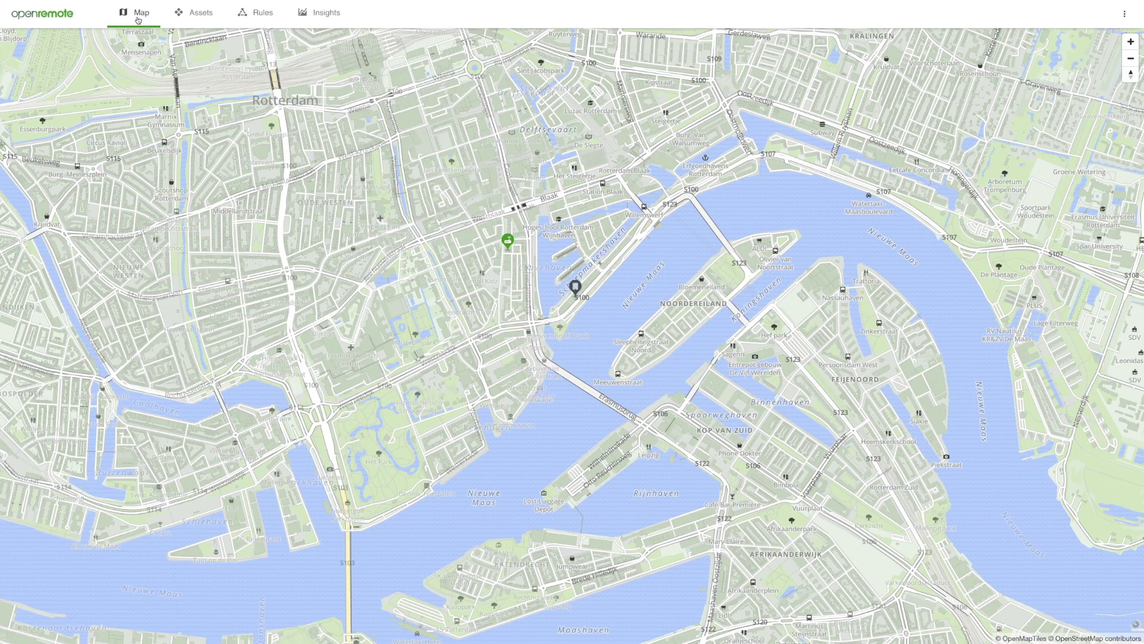